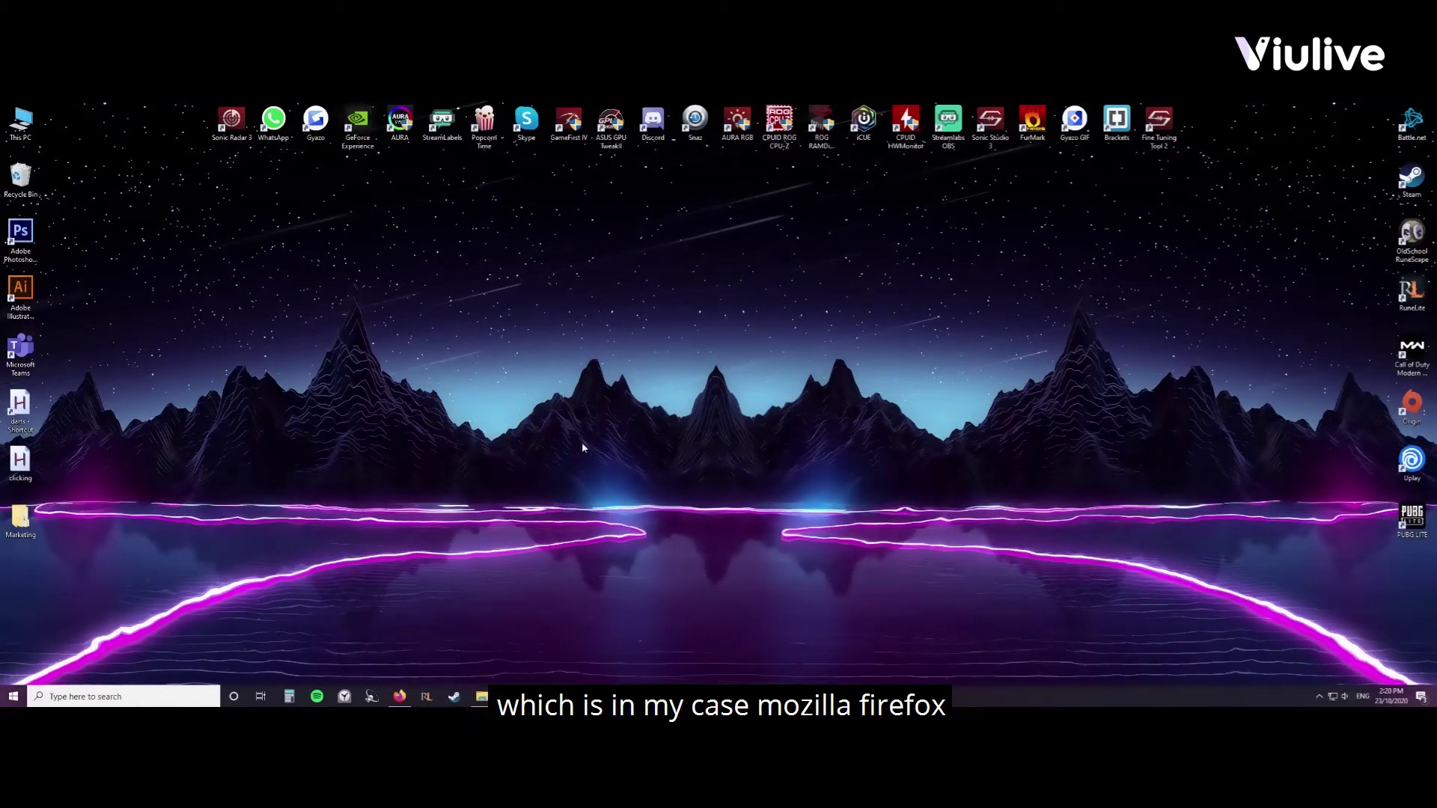
Open Firefox and load viulive.com.
click(400, 697)
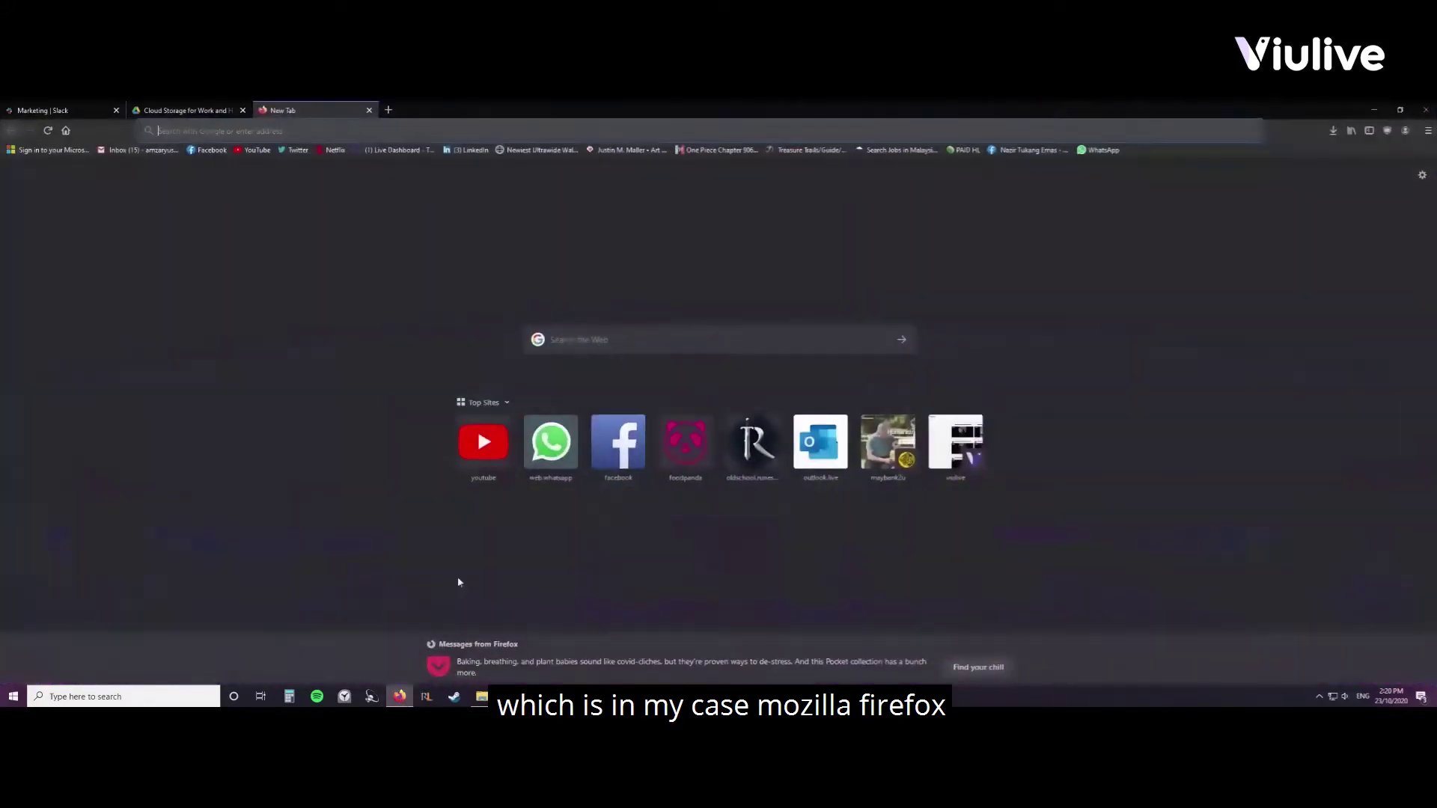
click(256, 130)
text(viulive.com/)
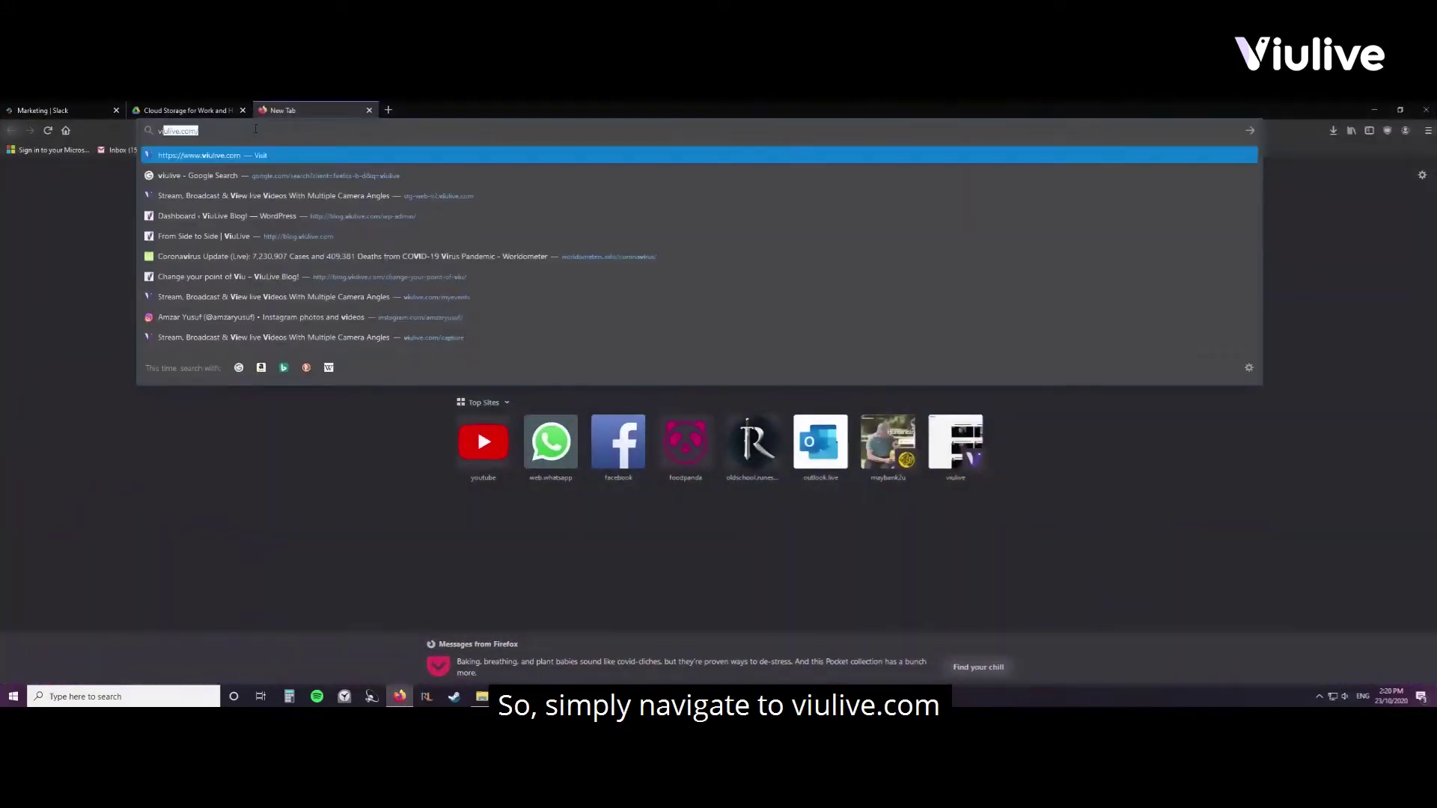
key(Return)
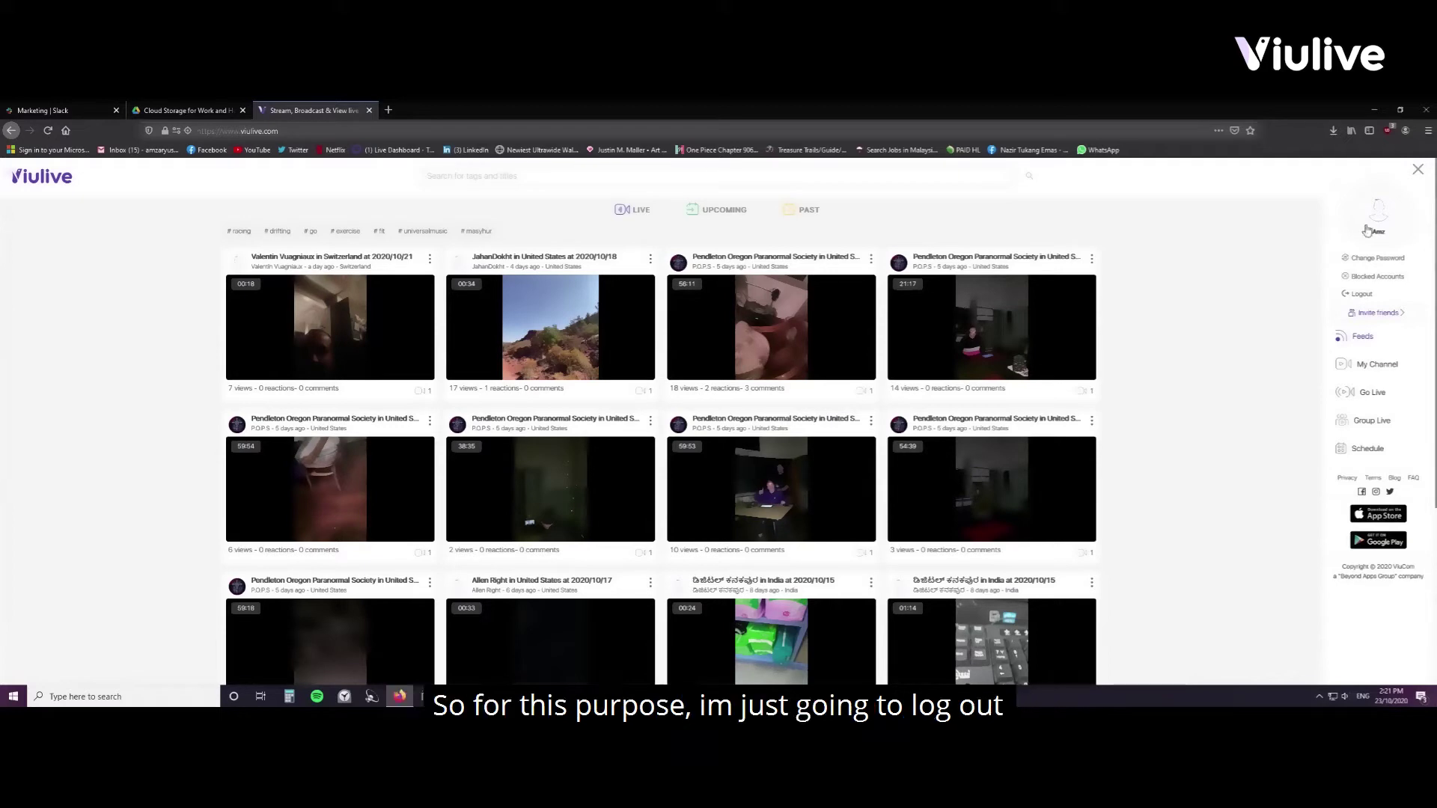
Log out of the Viulive account and sign back in to it.
click(1363, 294)
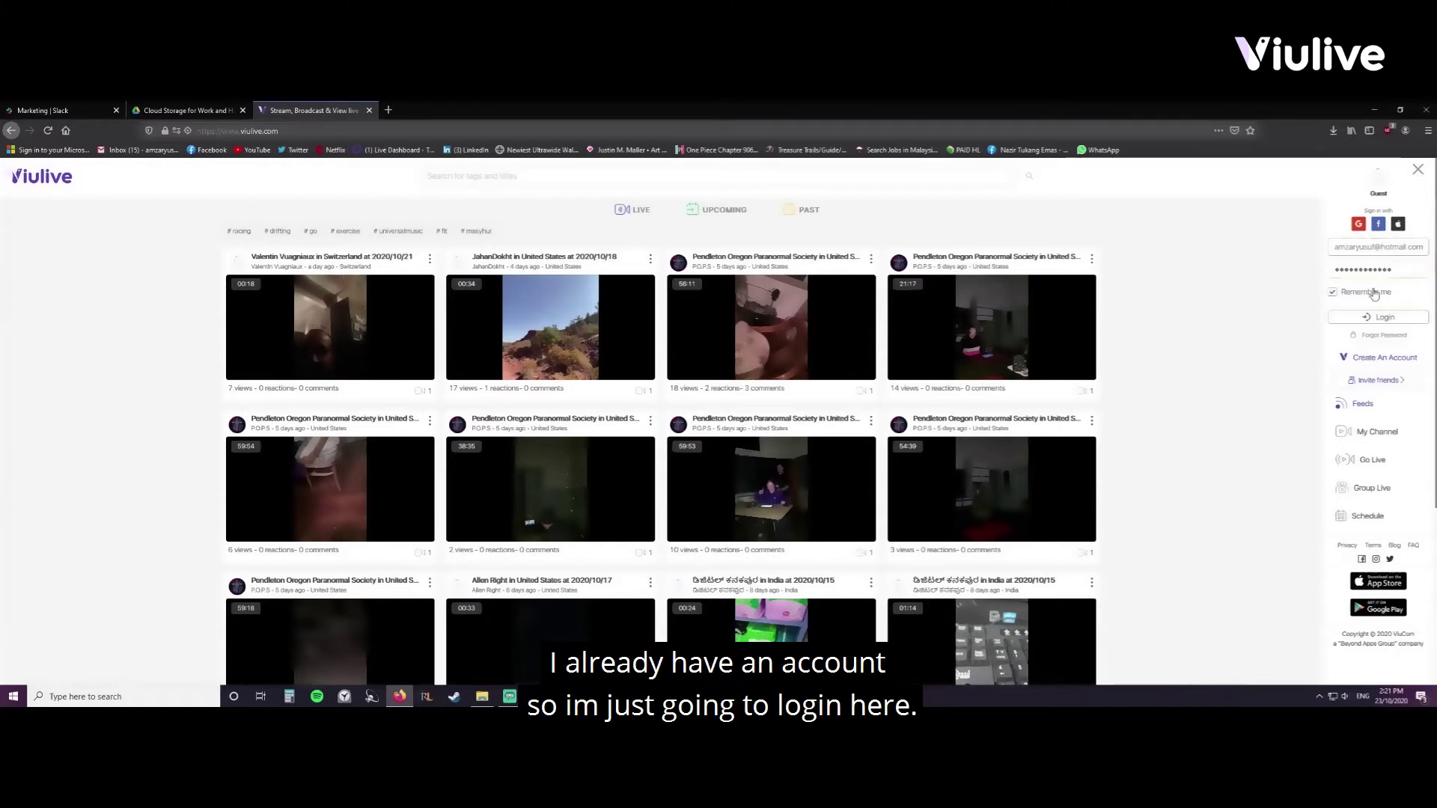
click(1369, 318)
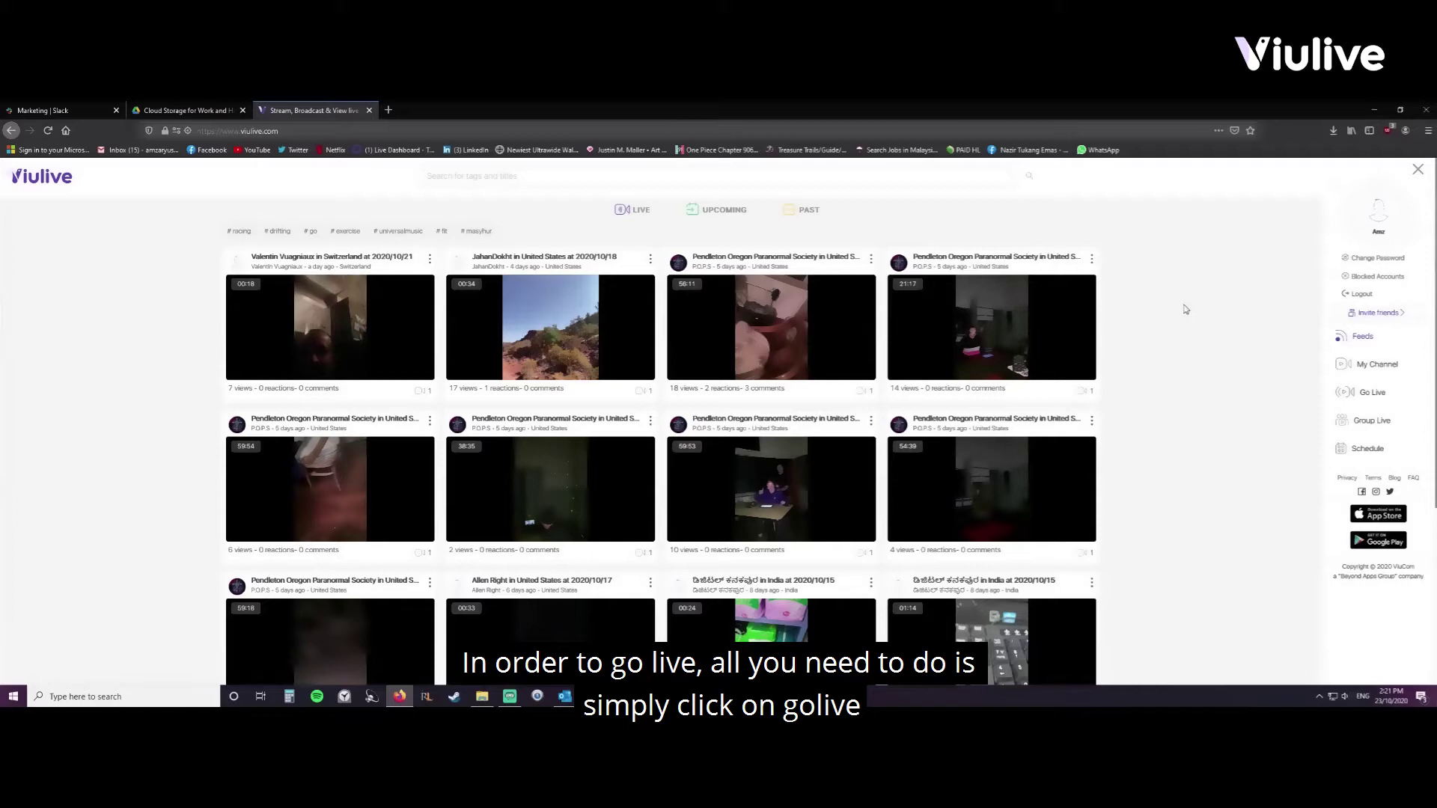
Begin live broadcast setup and allow the site webcam and microphone access.
click(1360, 396)
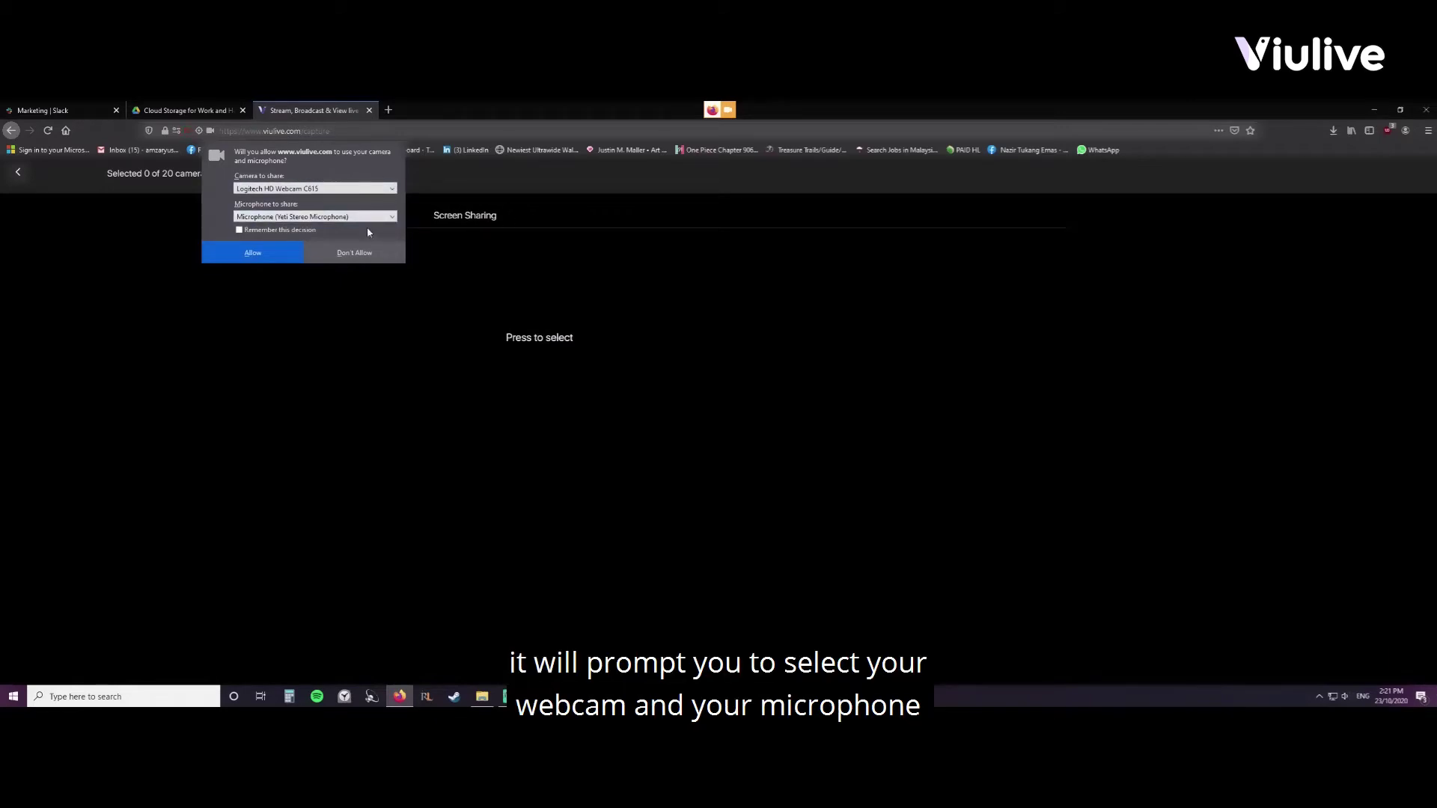
click(265, 258)
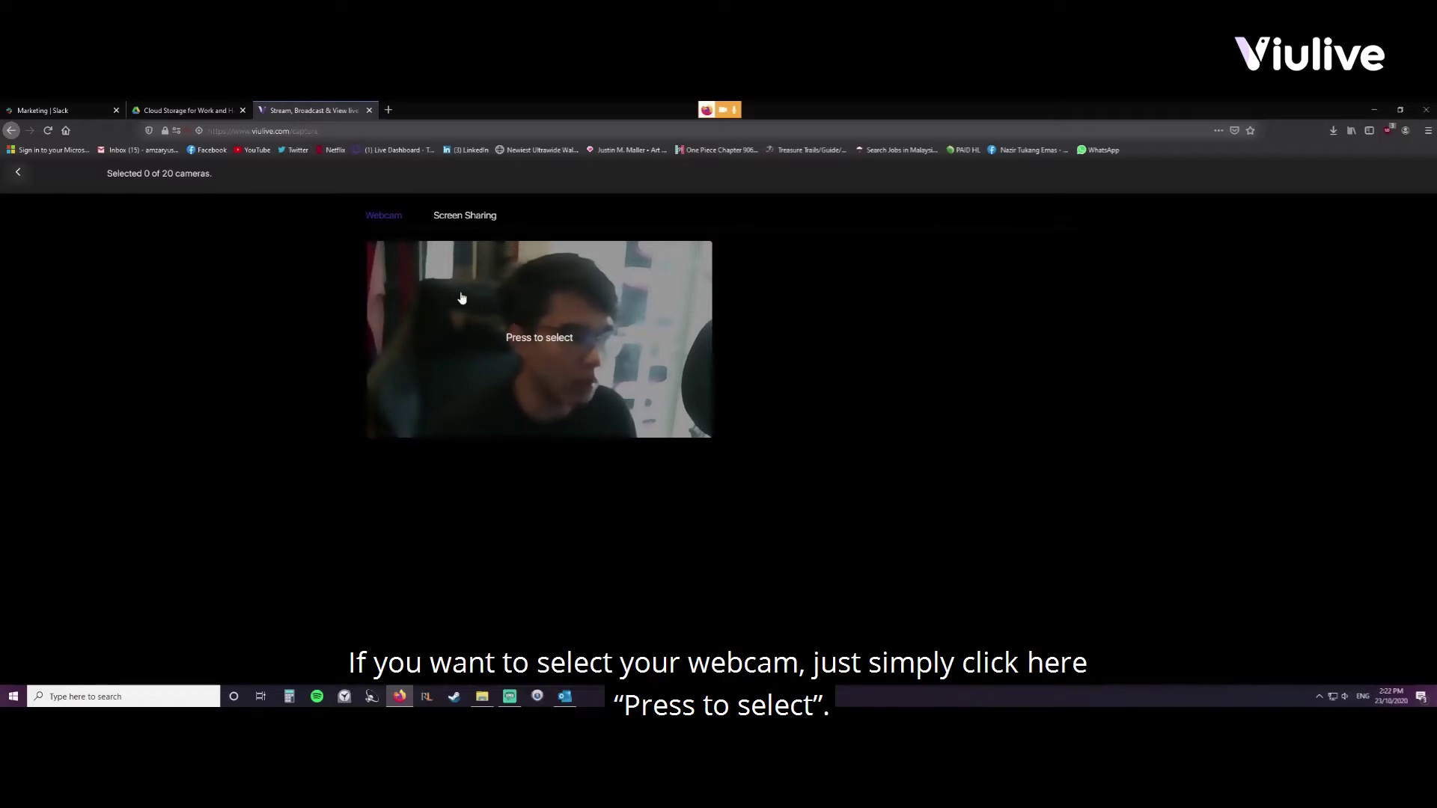
Select the webcam and share the Viulive browser window, then check both source previews.
click(526, 331)
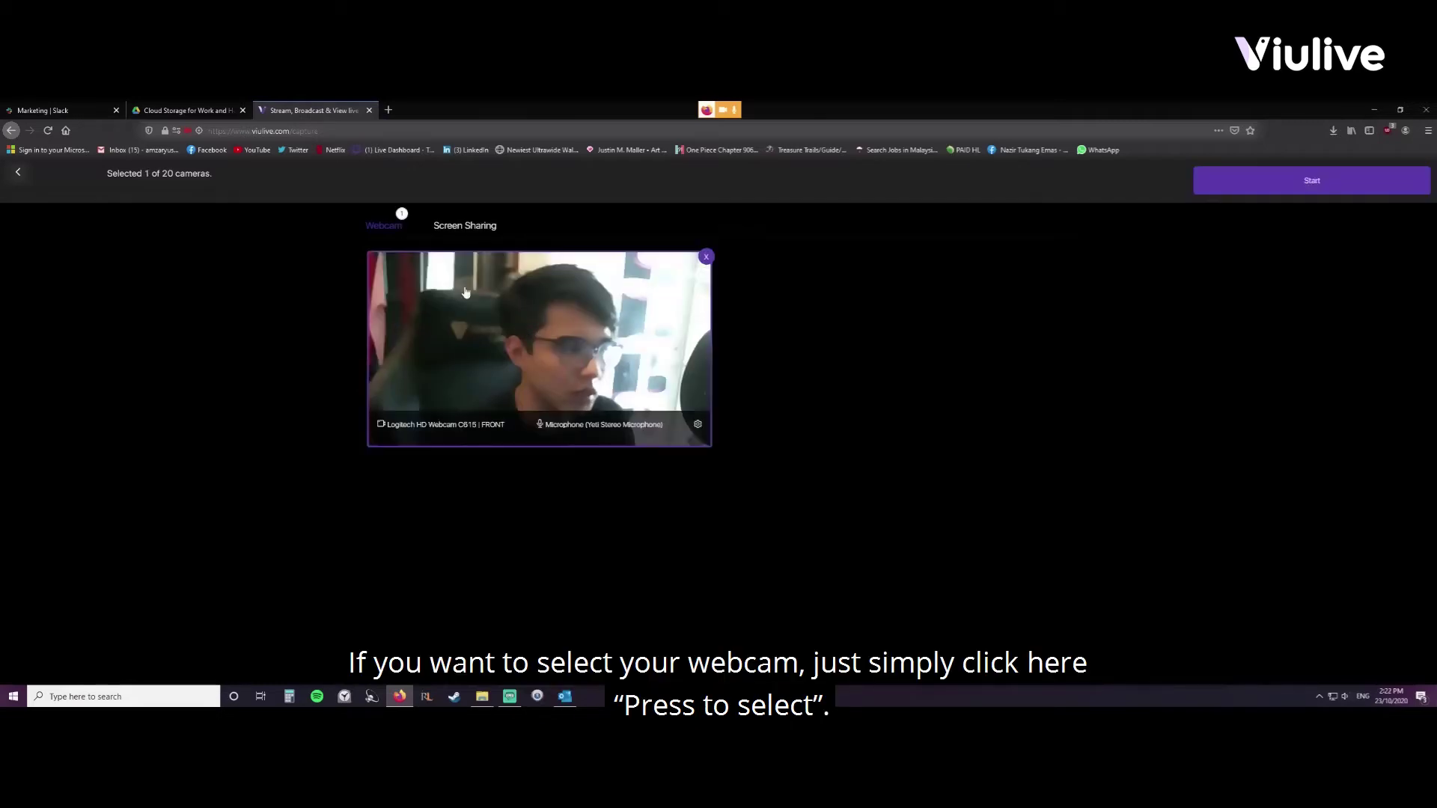
click(459, 232)
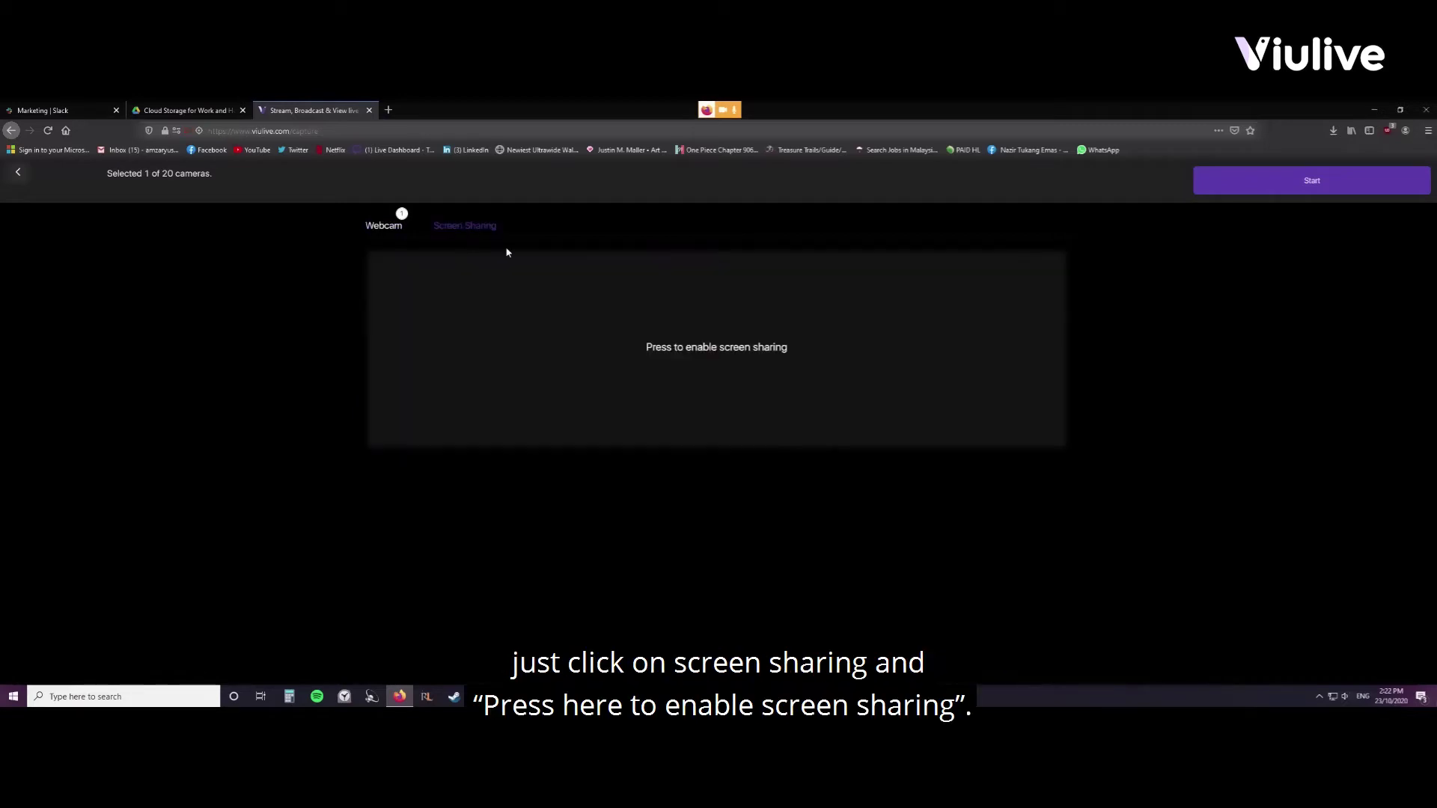
click(672, 360)
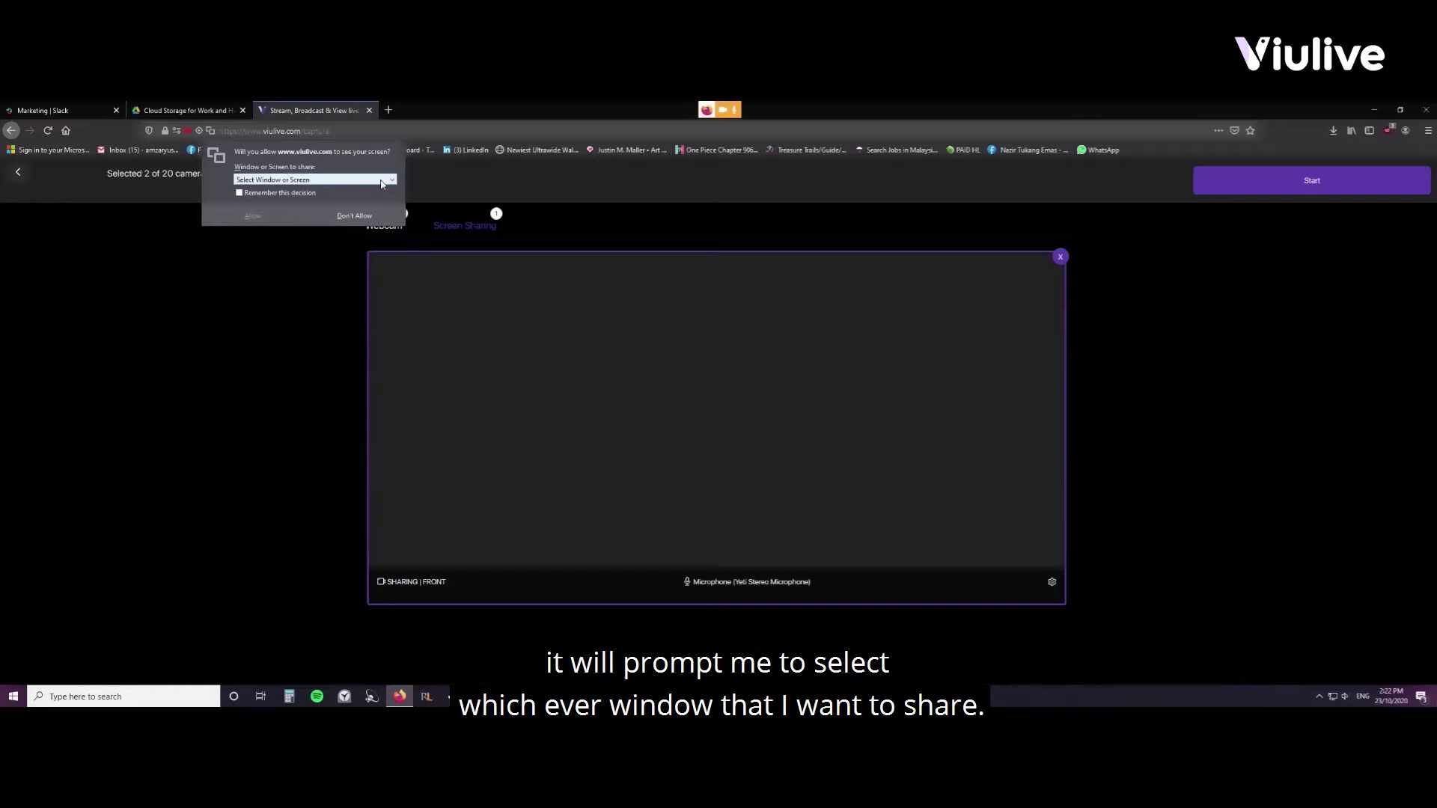
click(378, 181)
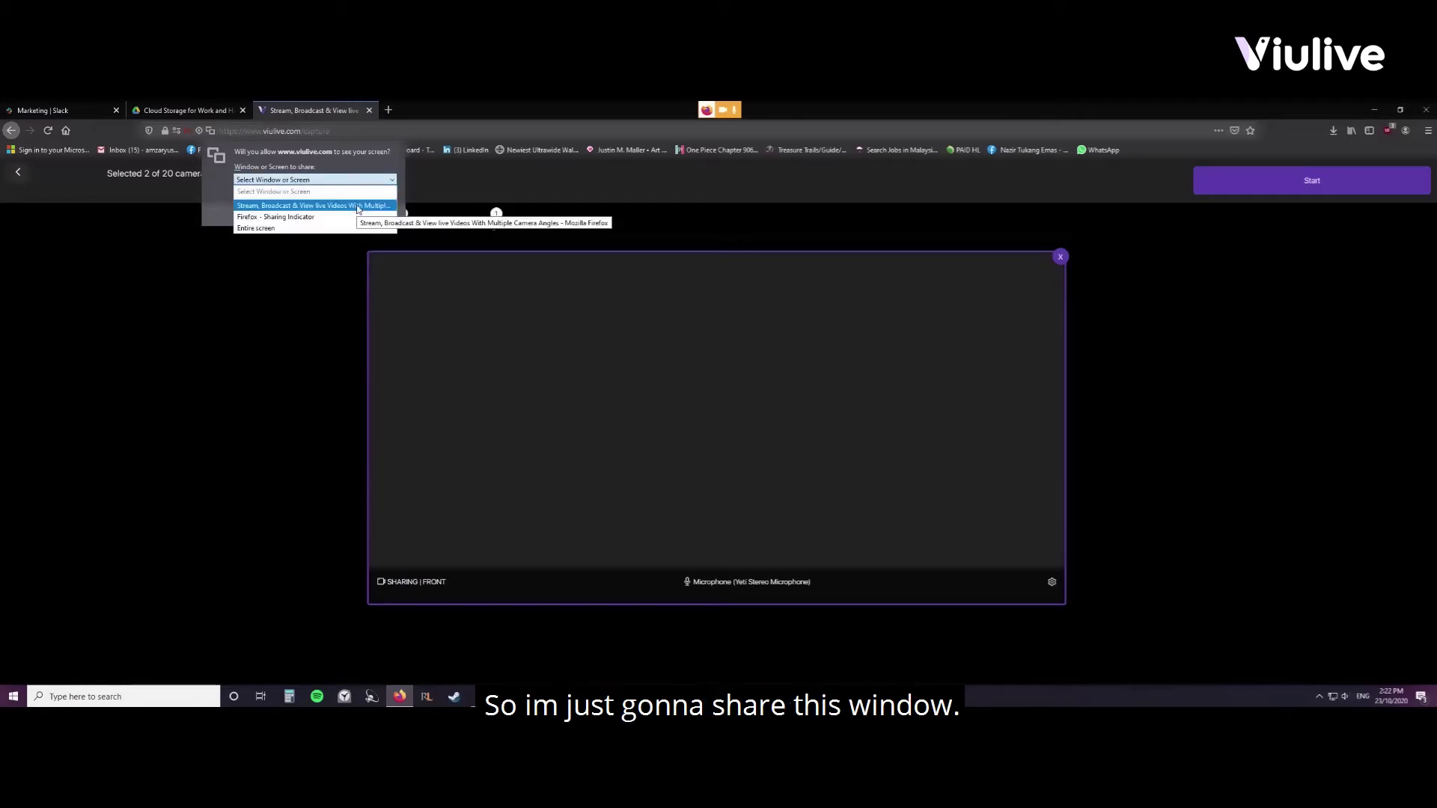
click(359, 207)
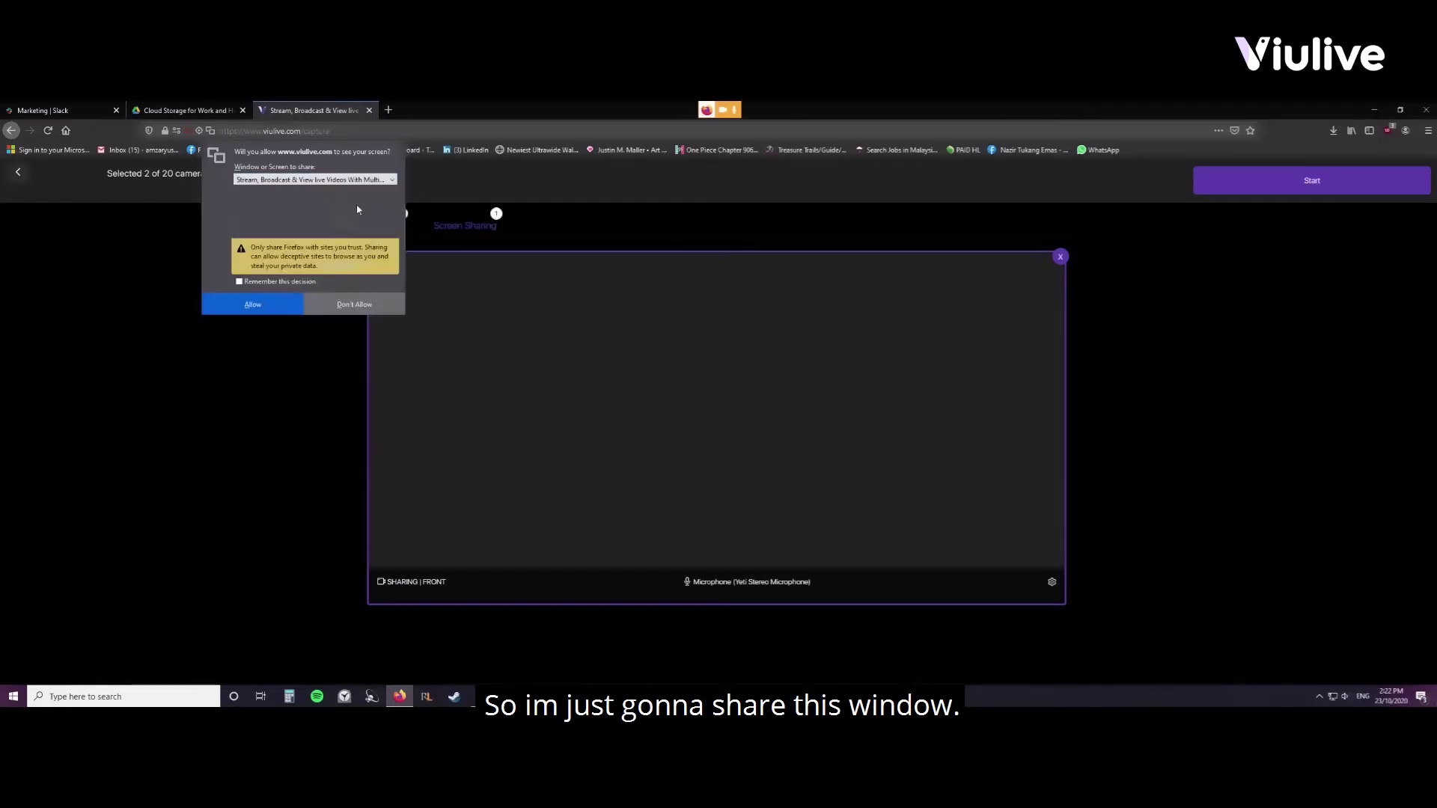
click(253, 290)
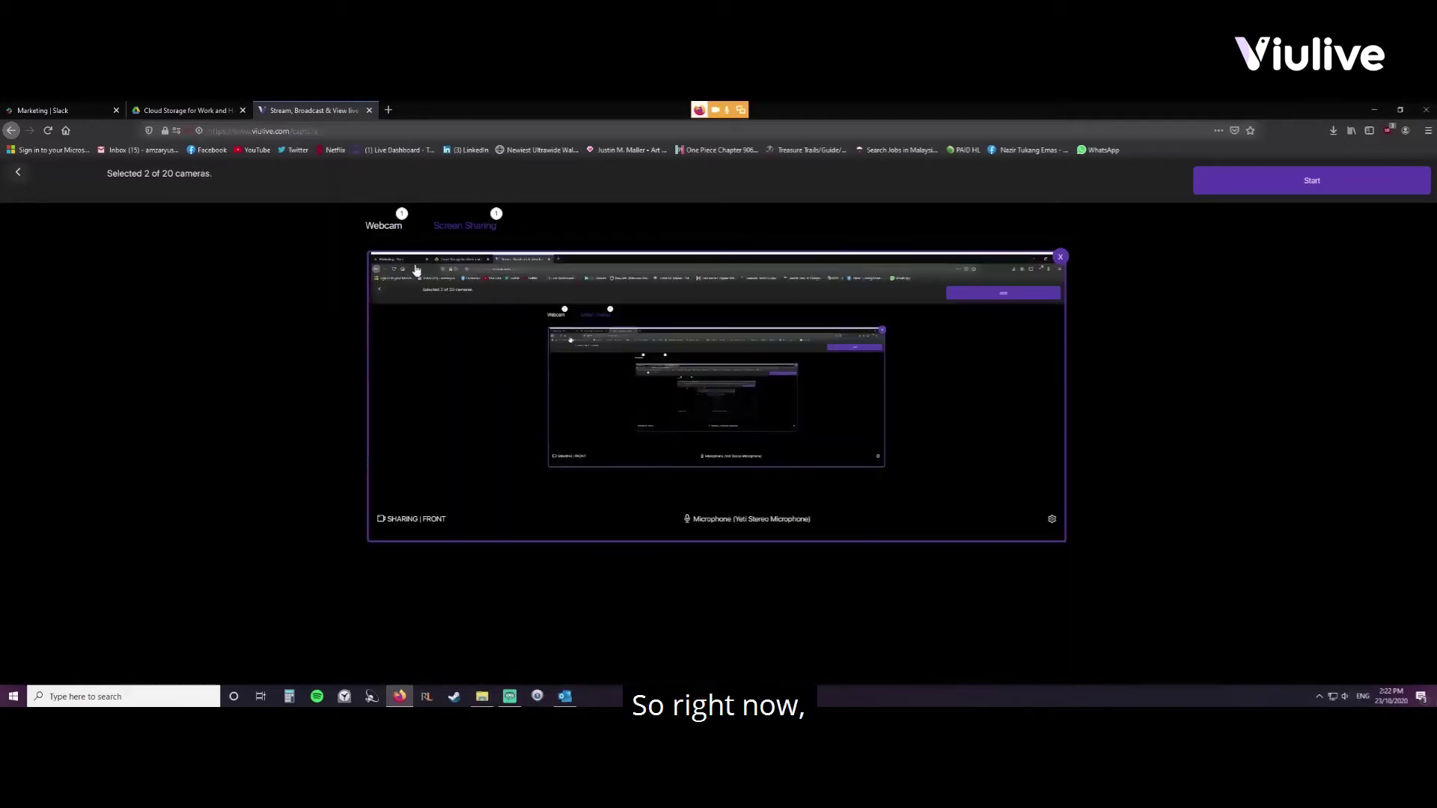
click(389, 232)
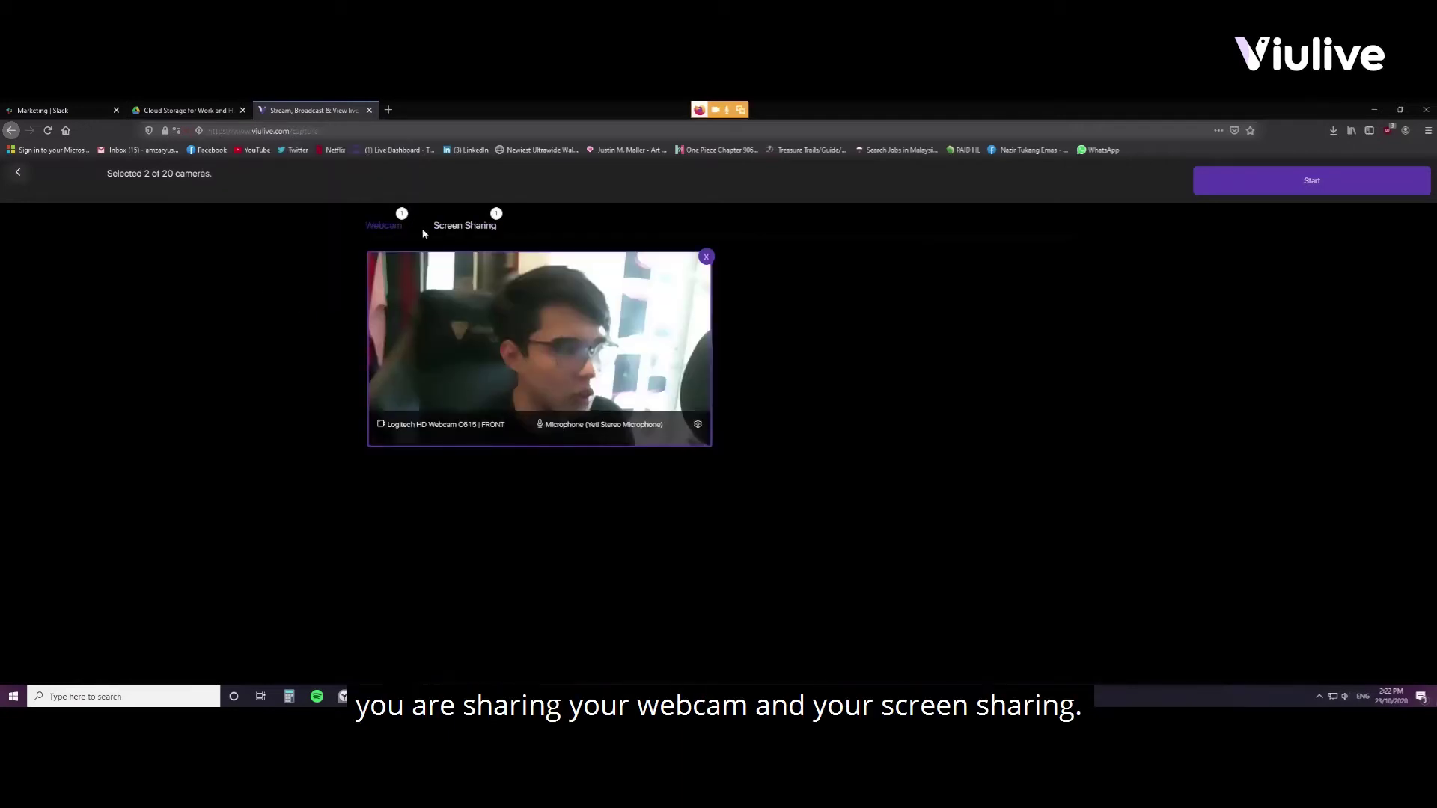
click(463, 226)
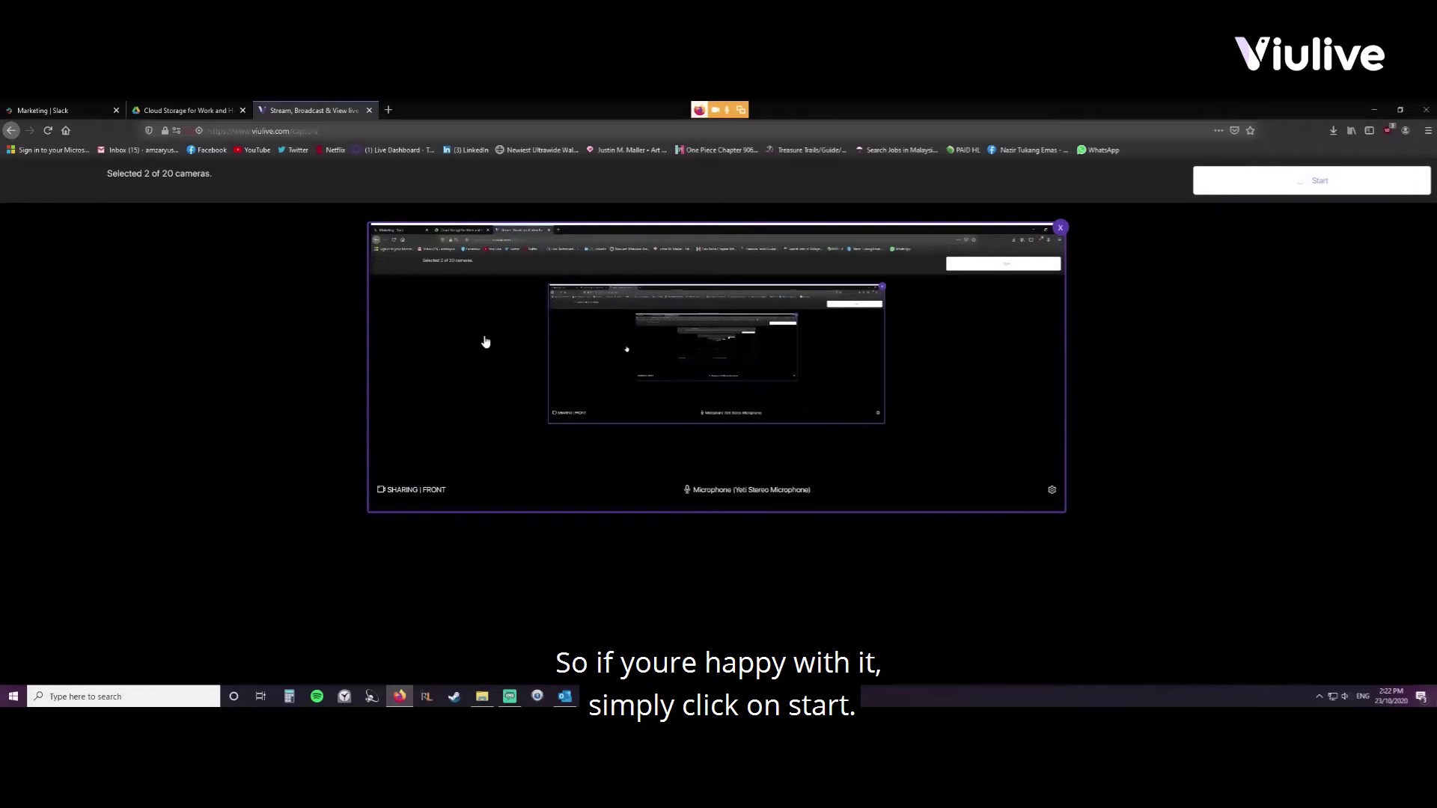
Start the broadcast, then stop and re-share the Viulive browser window.
click(1234, 190)
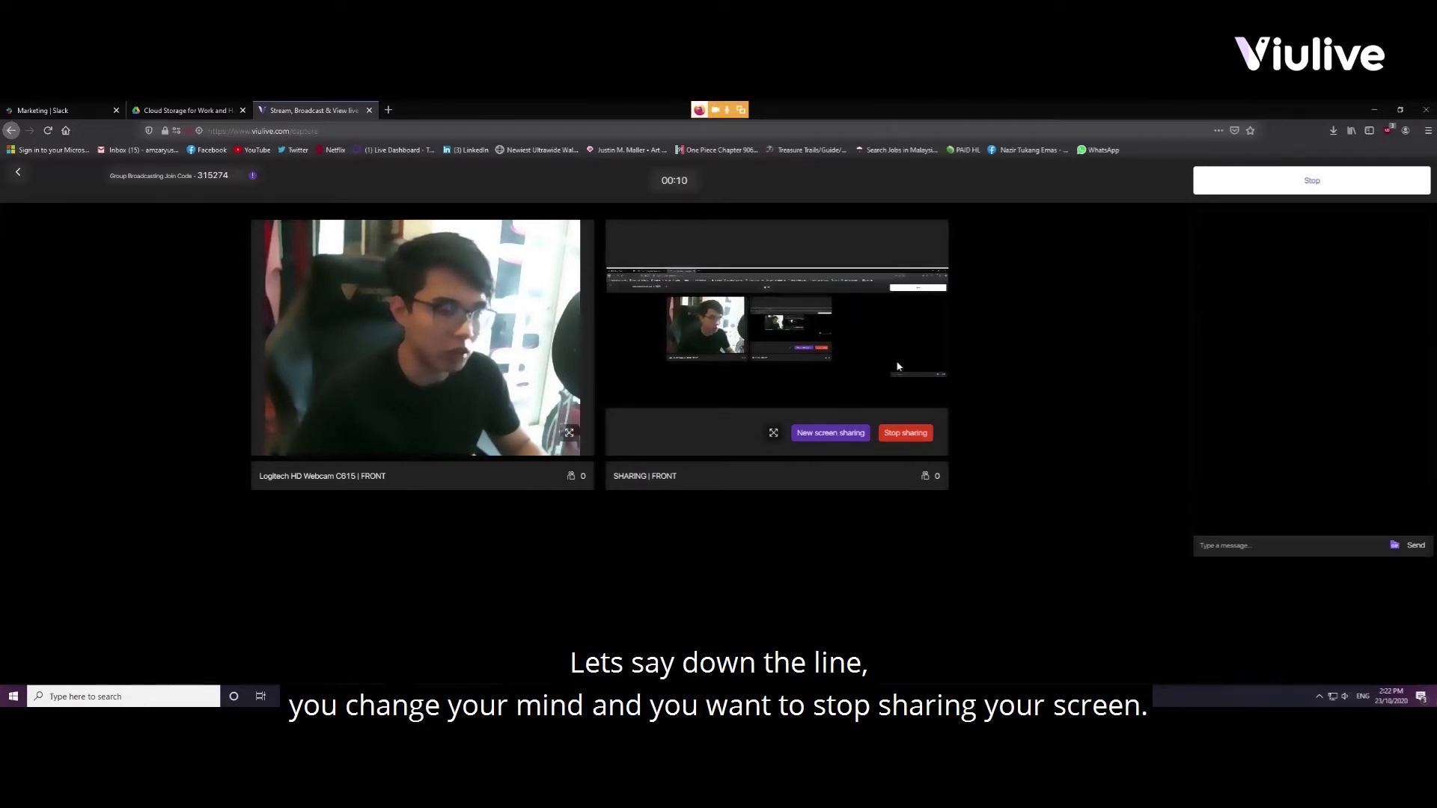
click(913, 434)
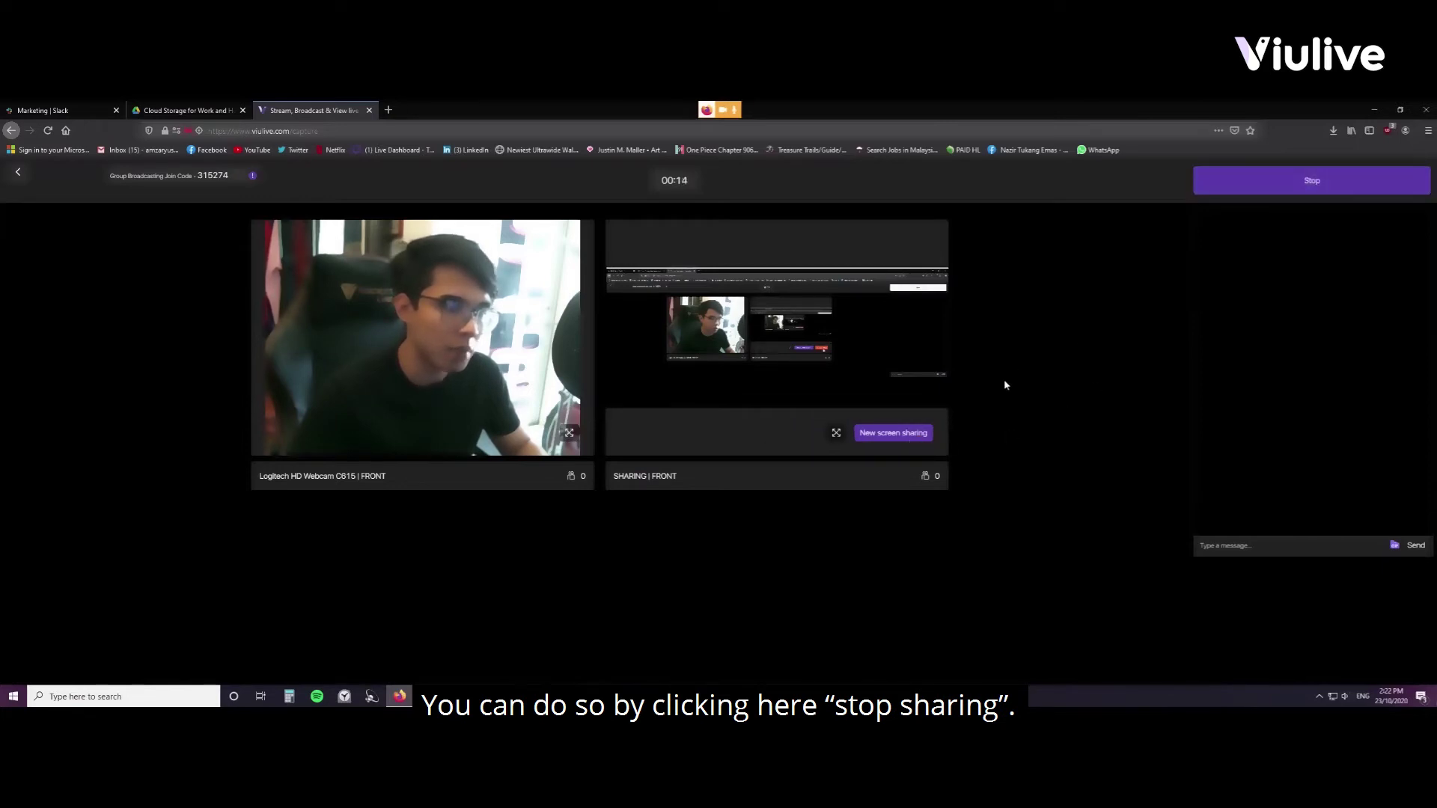
click(912, 437)
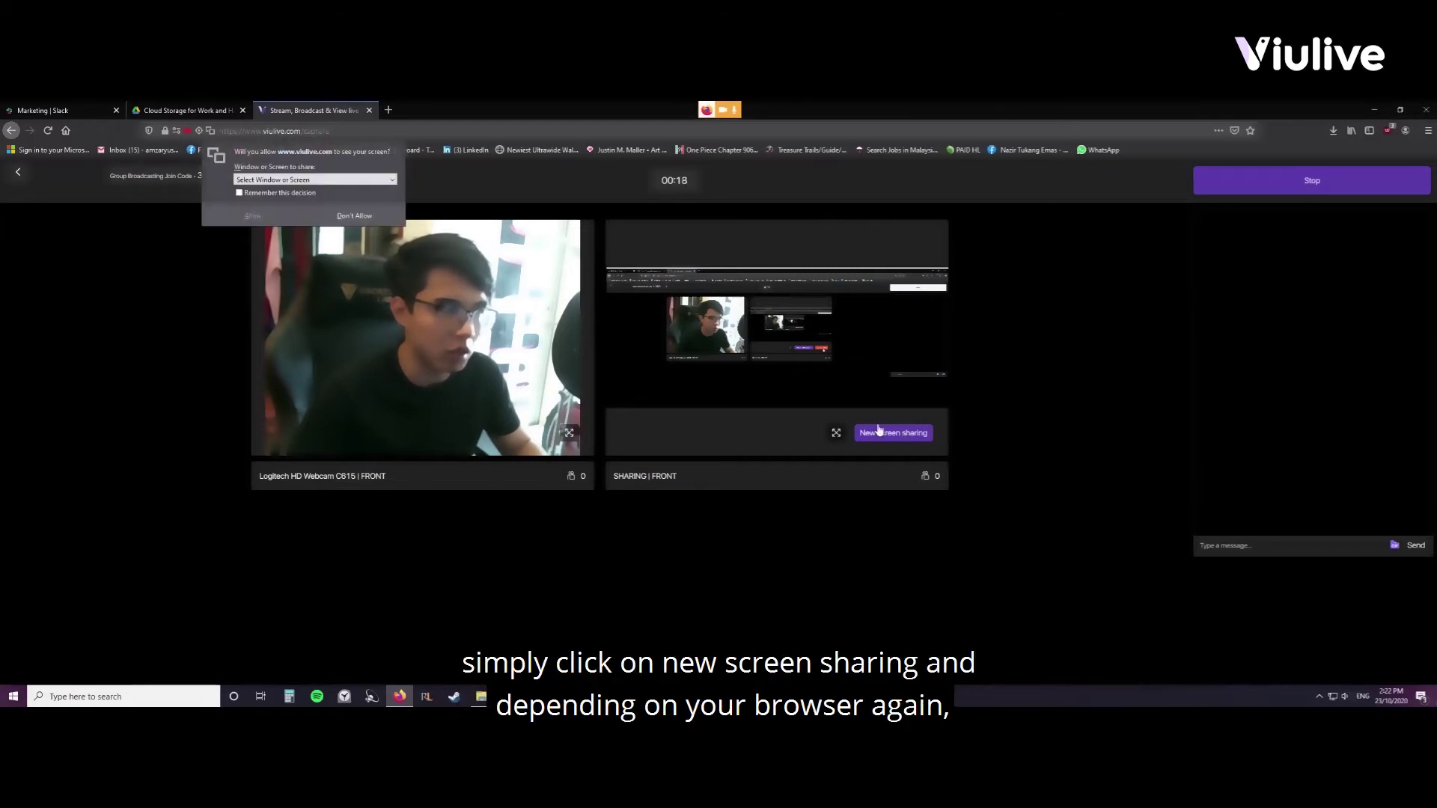
click(355, 183)
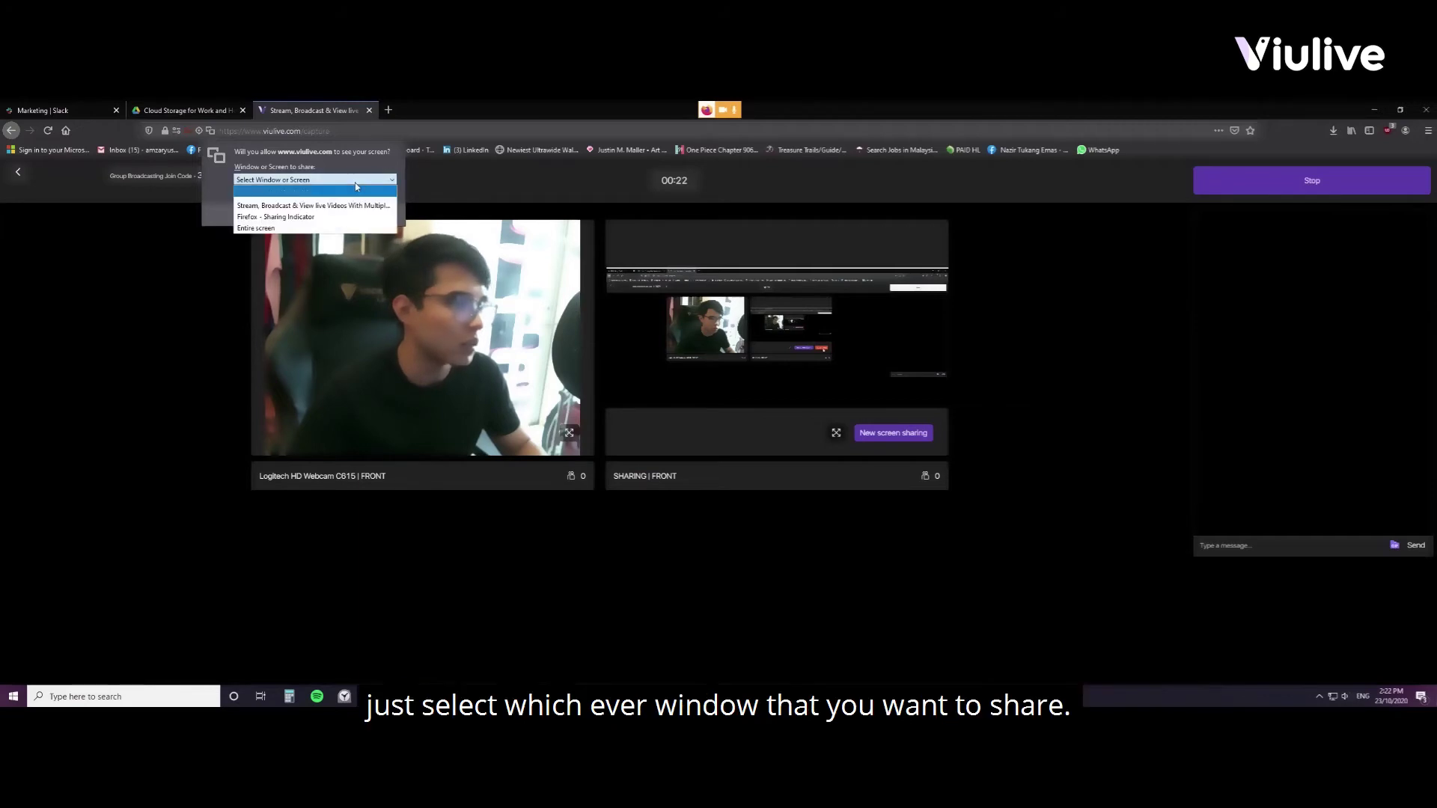
click(370, 196)
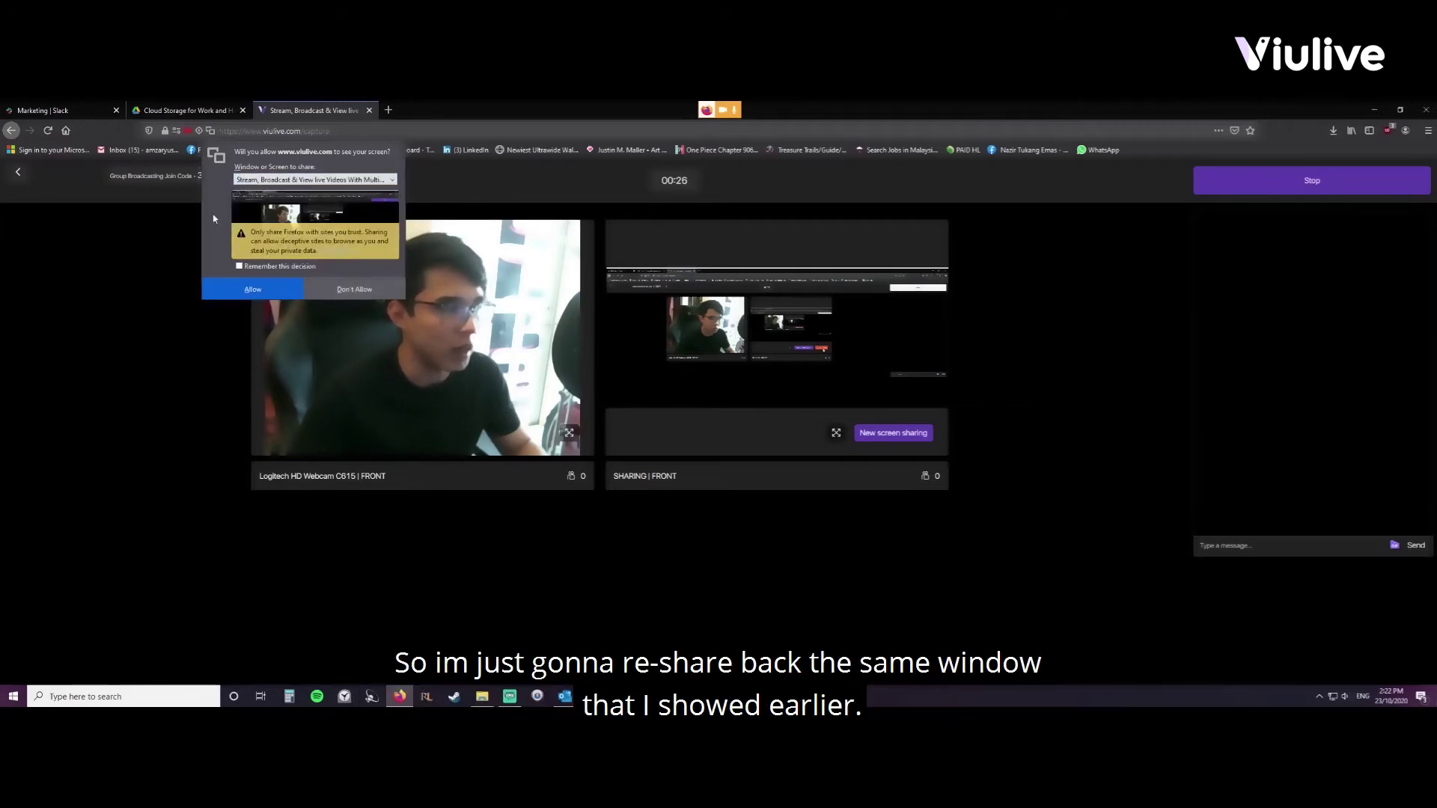
click(245, 291)
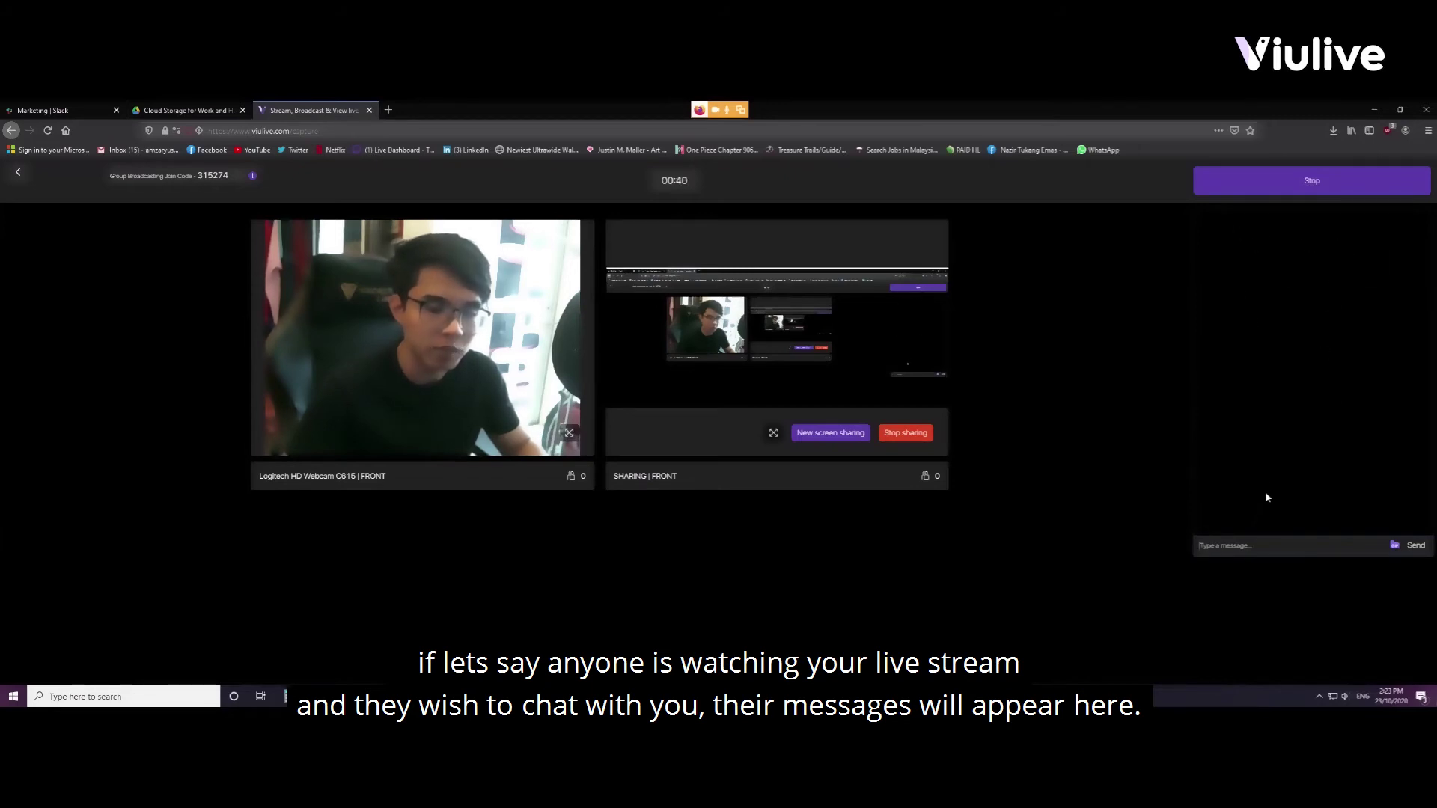
Send 'Hi' in the stream chat, then view the GIF picker and close it.
text(H)
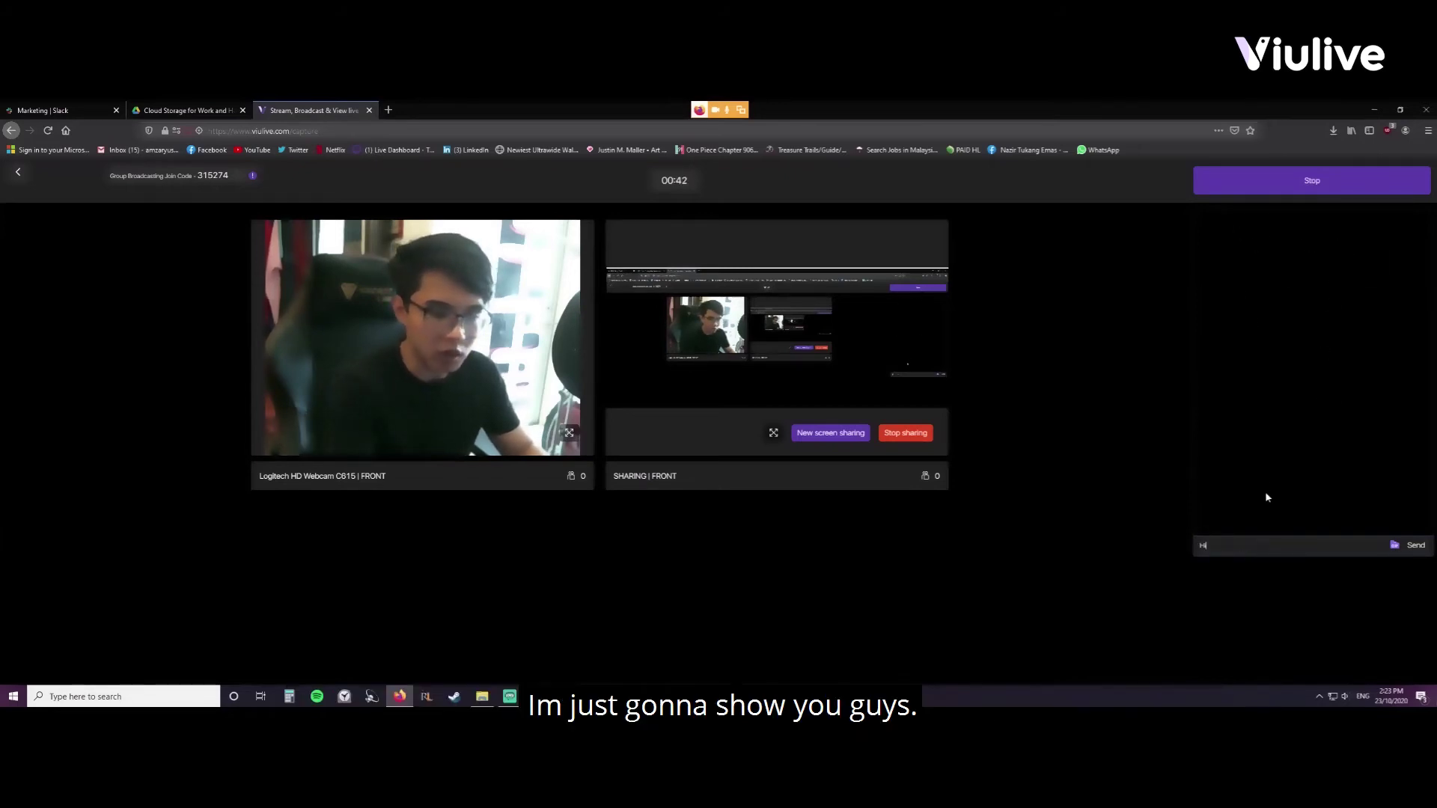
text(i)
key(Return)
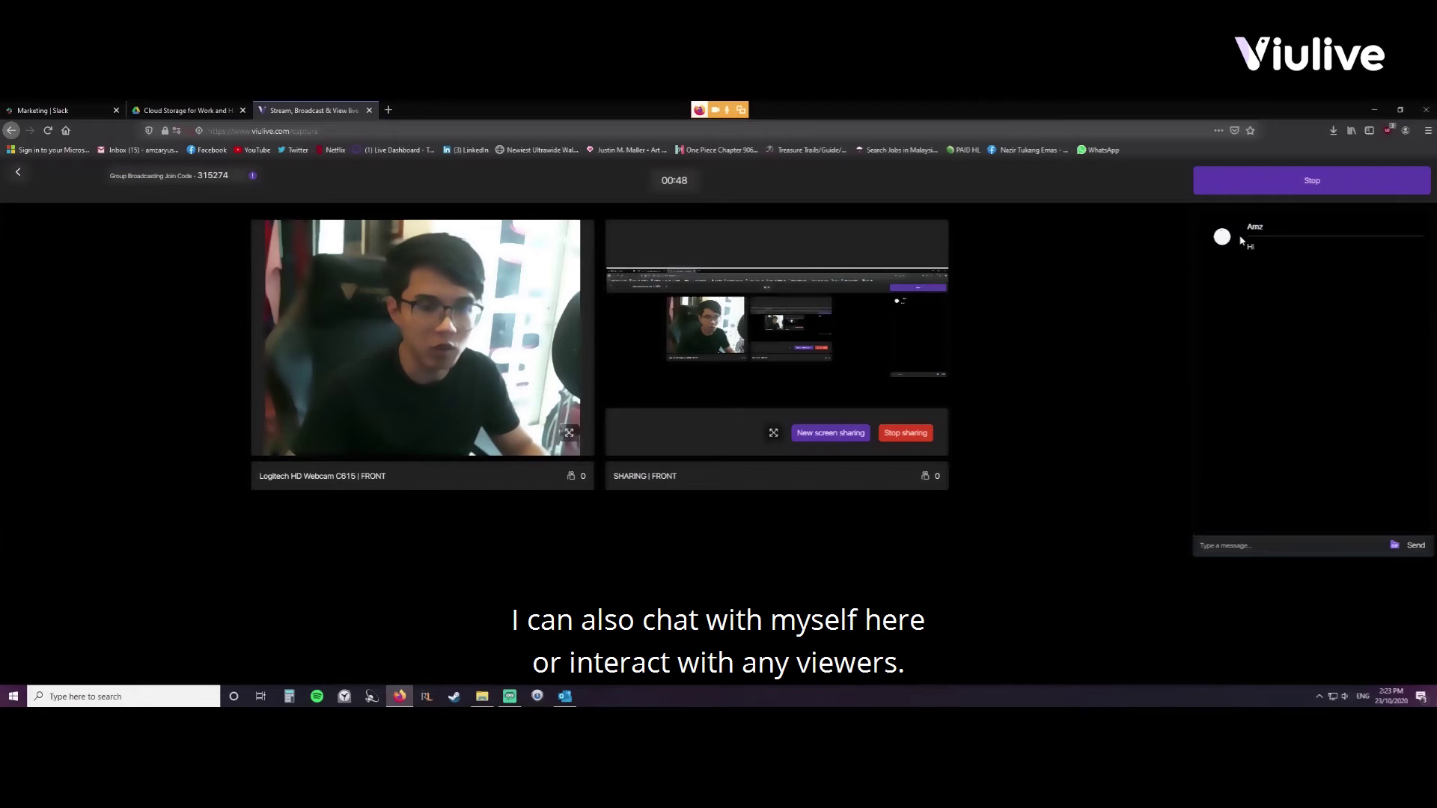
click(1395, 547)
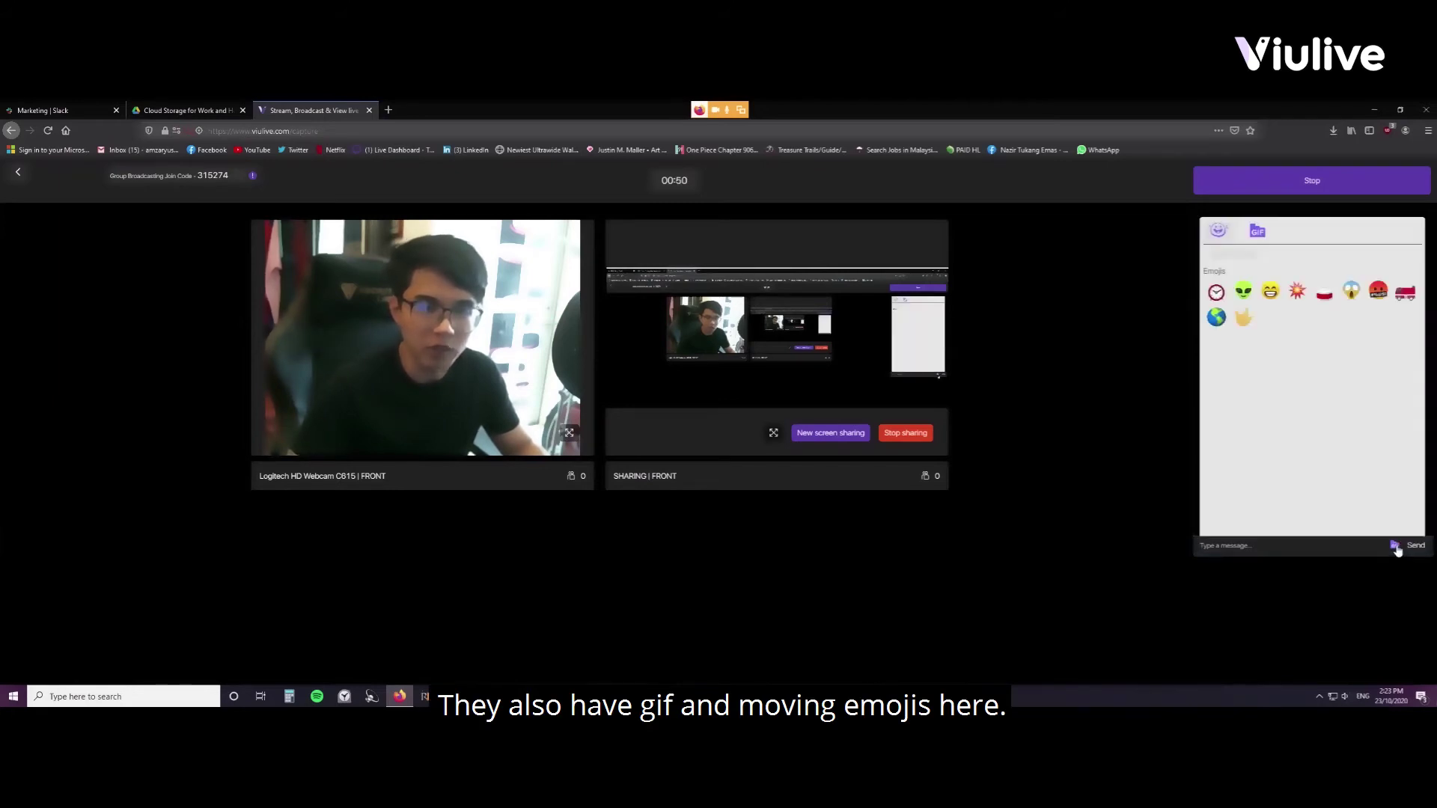
click(1256, 232)
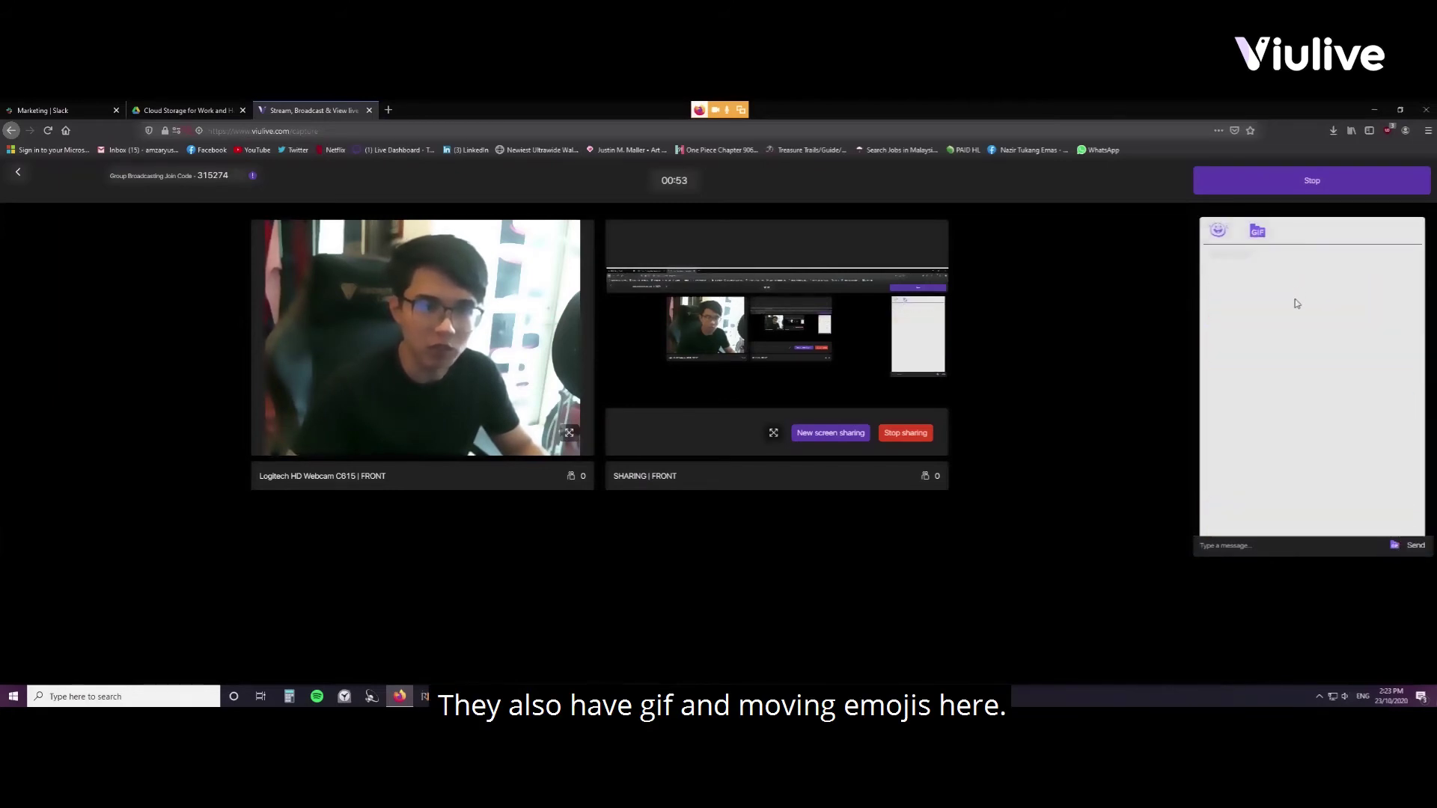
click(1395, 546)
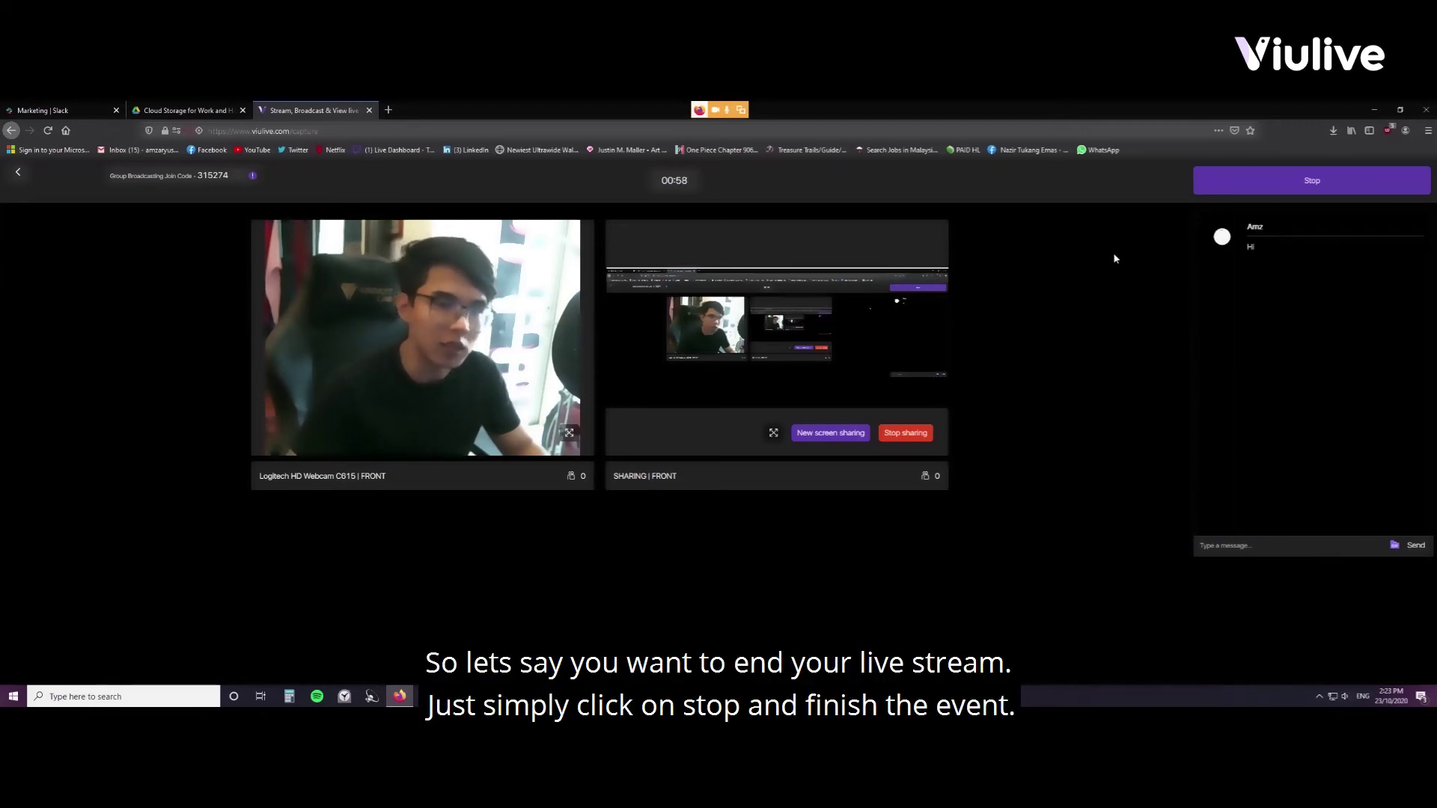
Stop the stream, finish the event and accept the Title, Caption and Hashtags summary.
click(1240, 193)
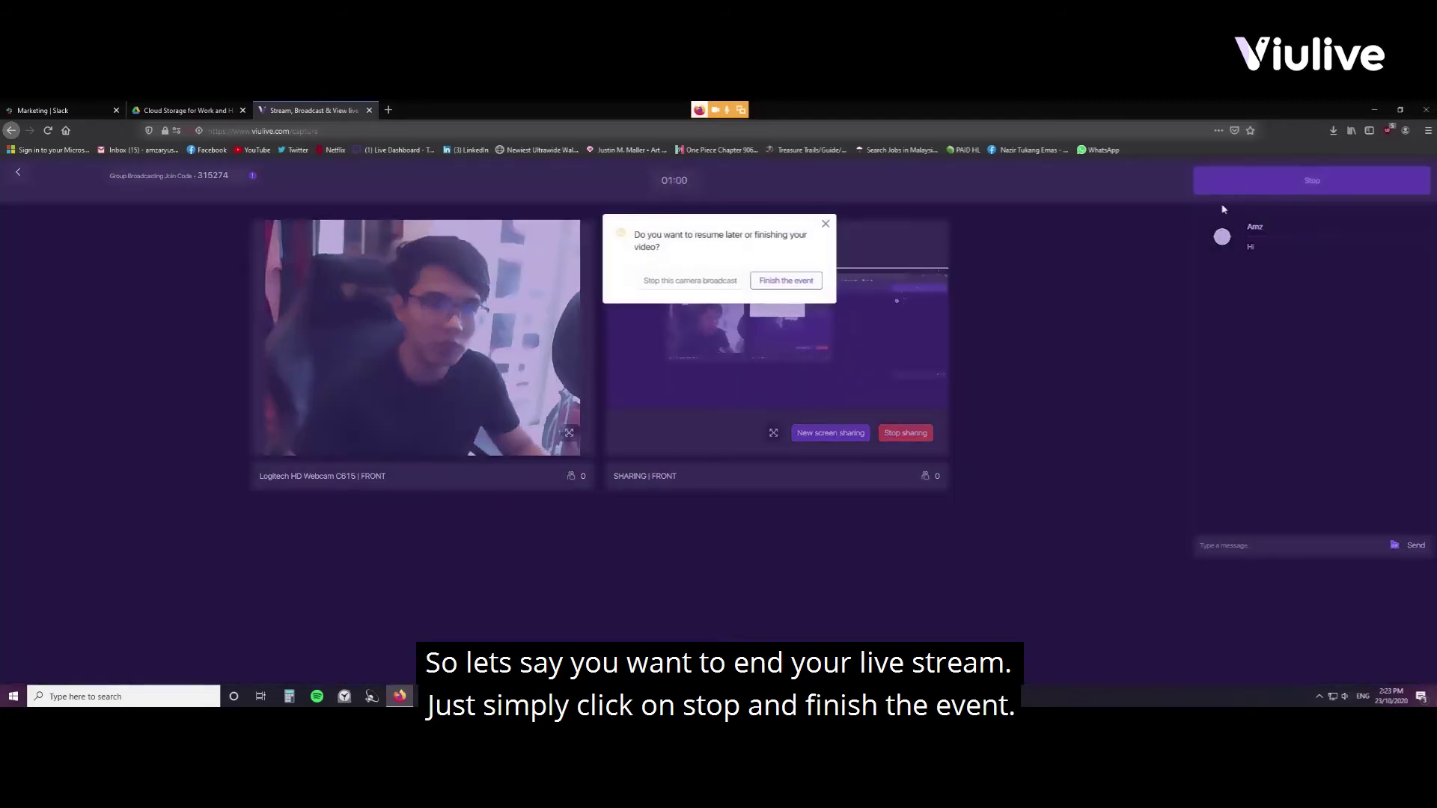
click(765, 281)
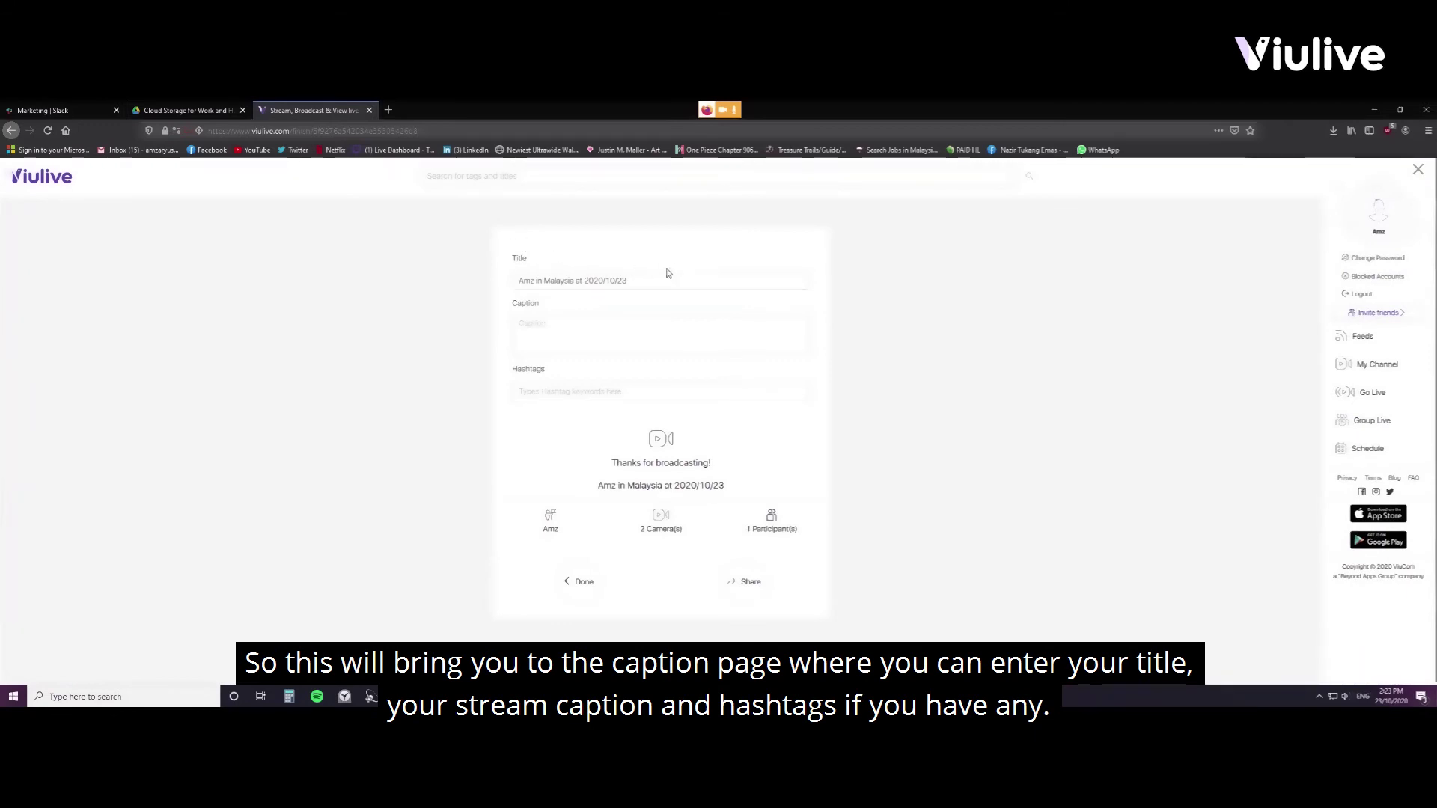
click(618, 284)
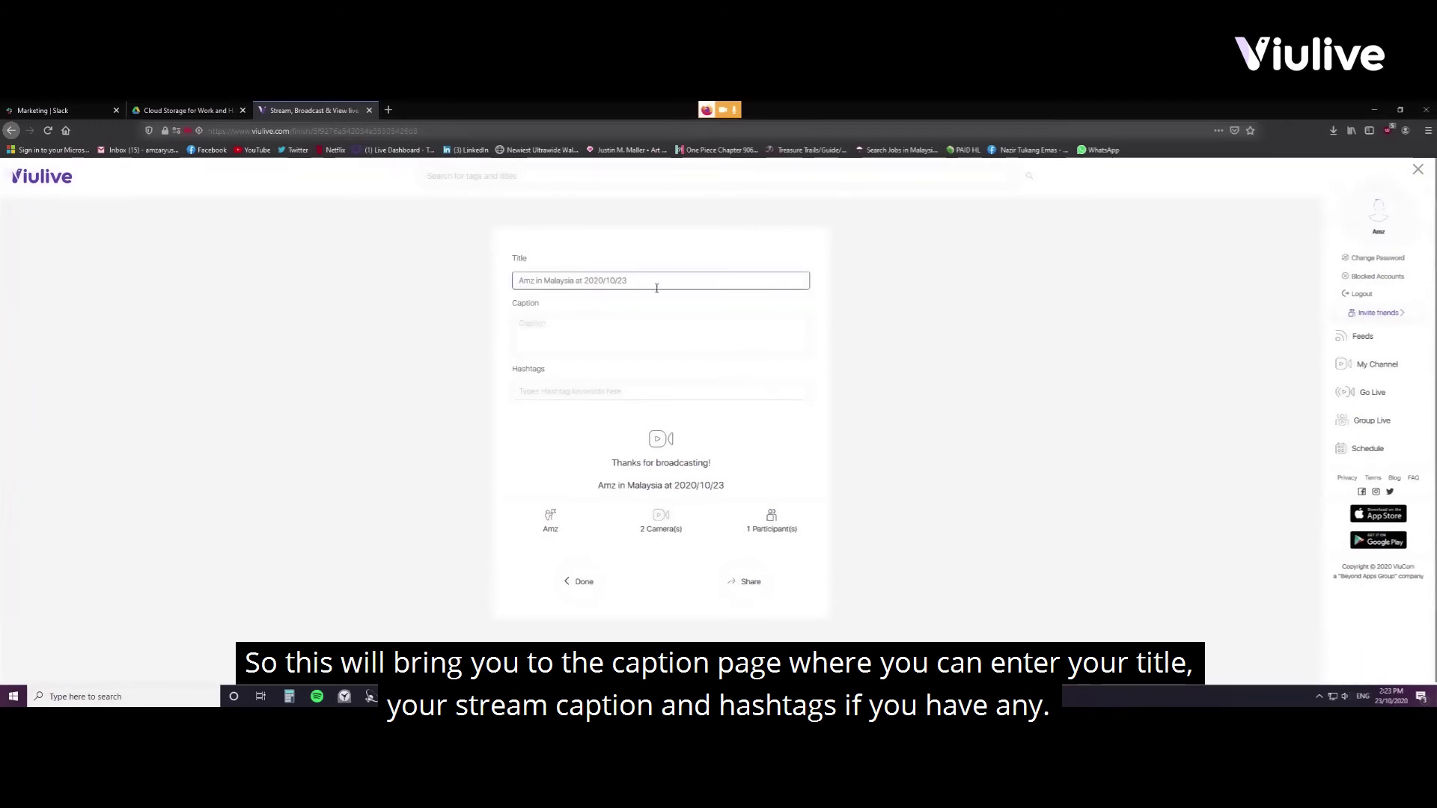
click(562, 329)
click(547, 383)
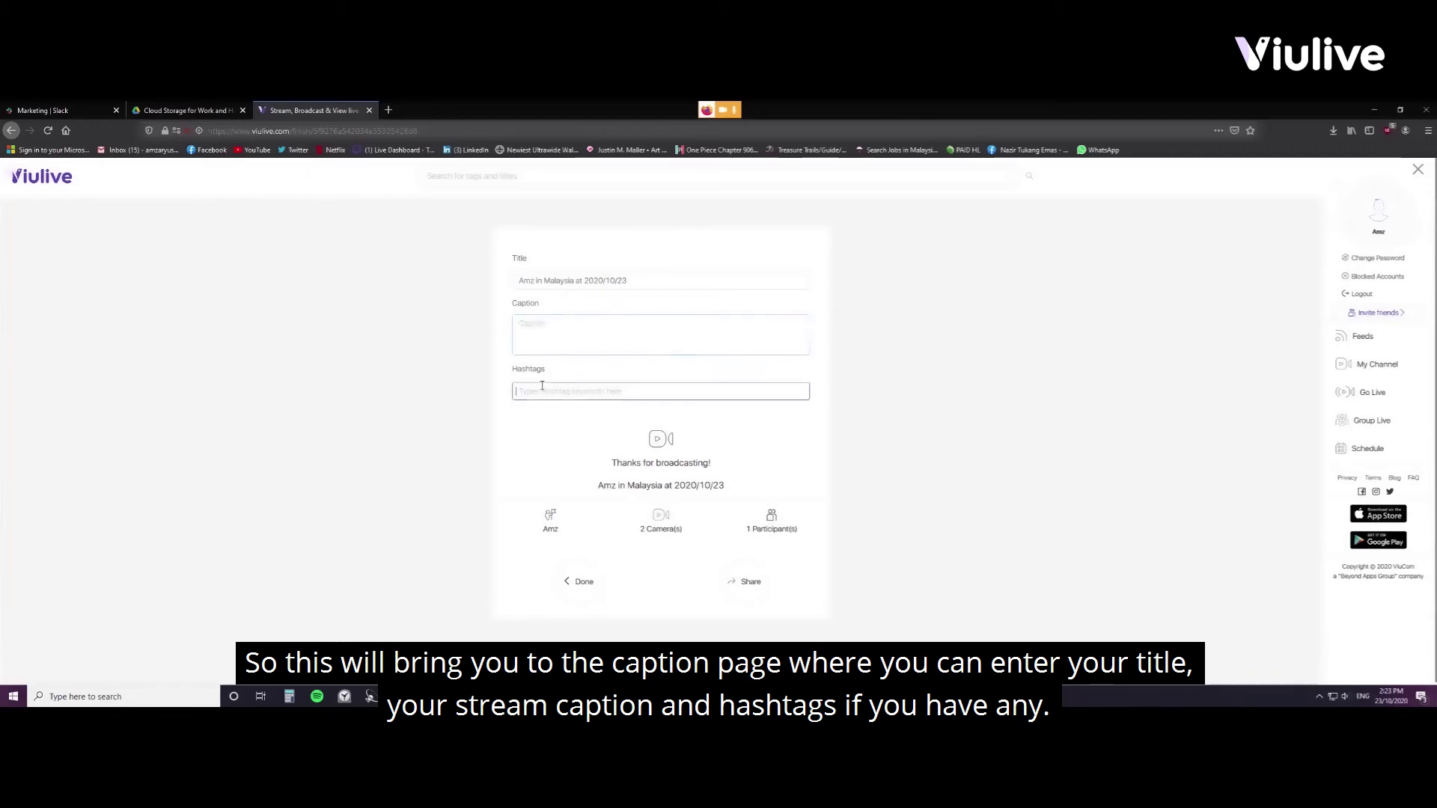
click(580, 592)
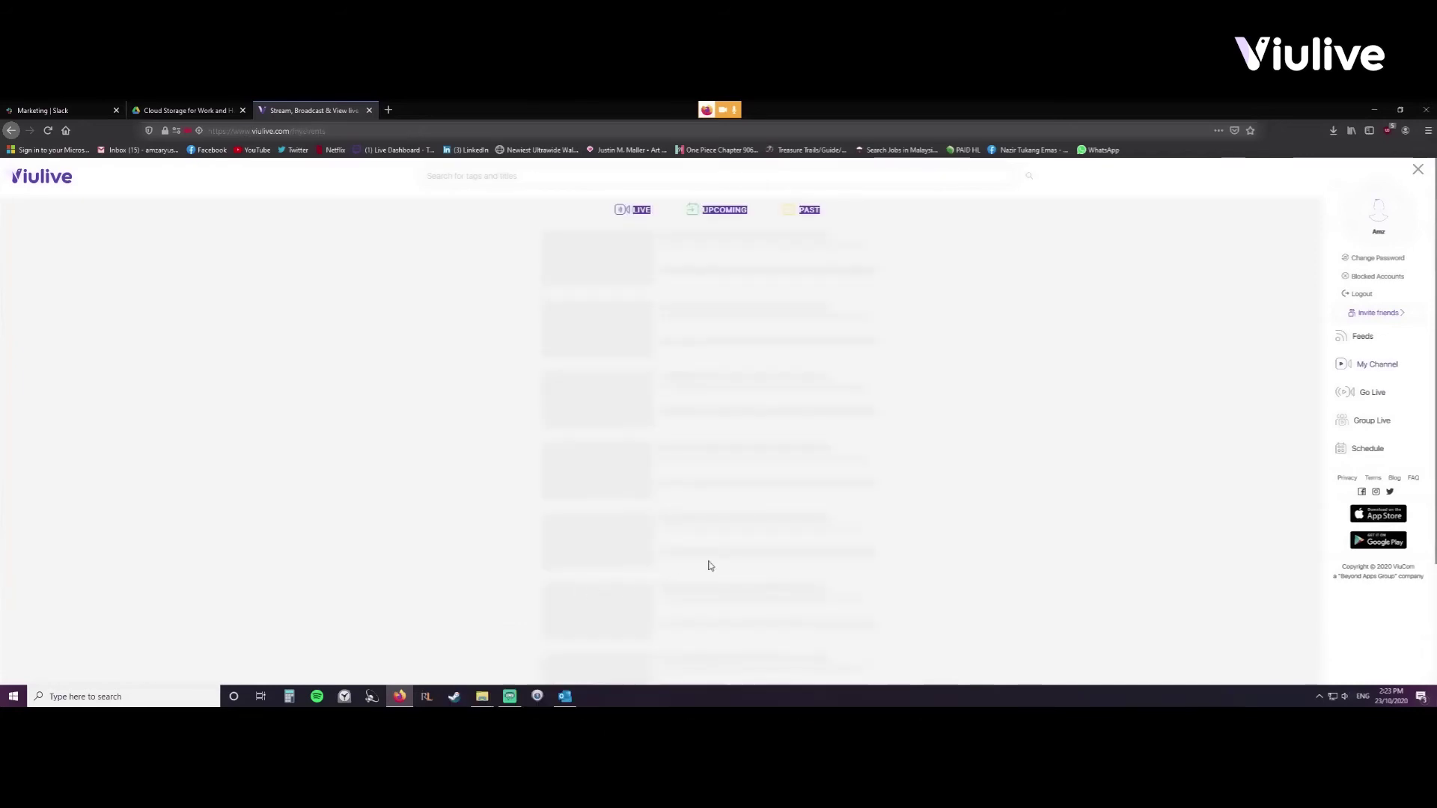
Return to the home feed, reload it and open the new 01:01 broadcast's replay.
click(509, 434)
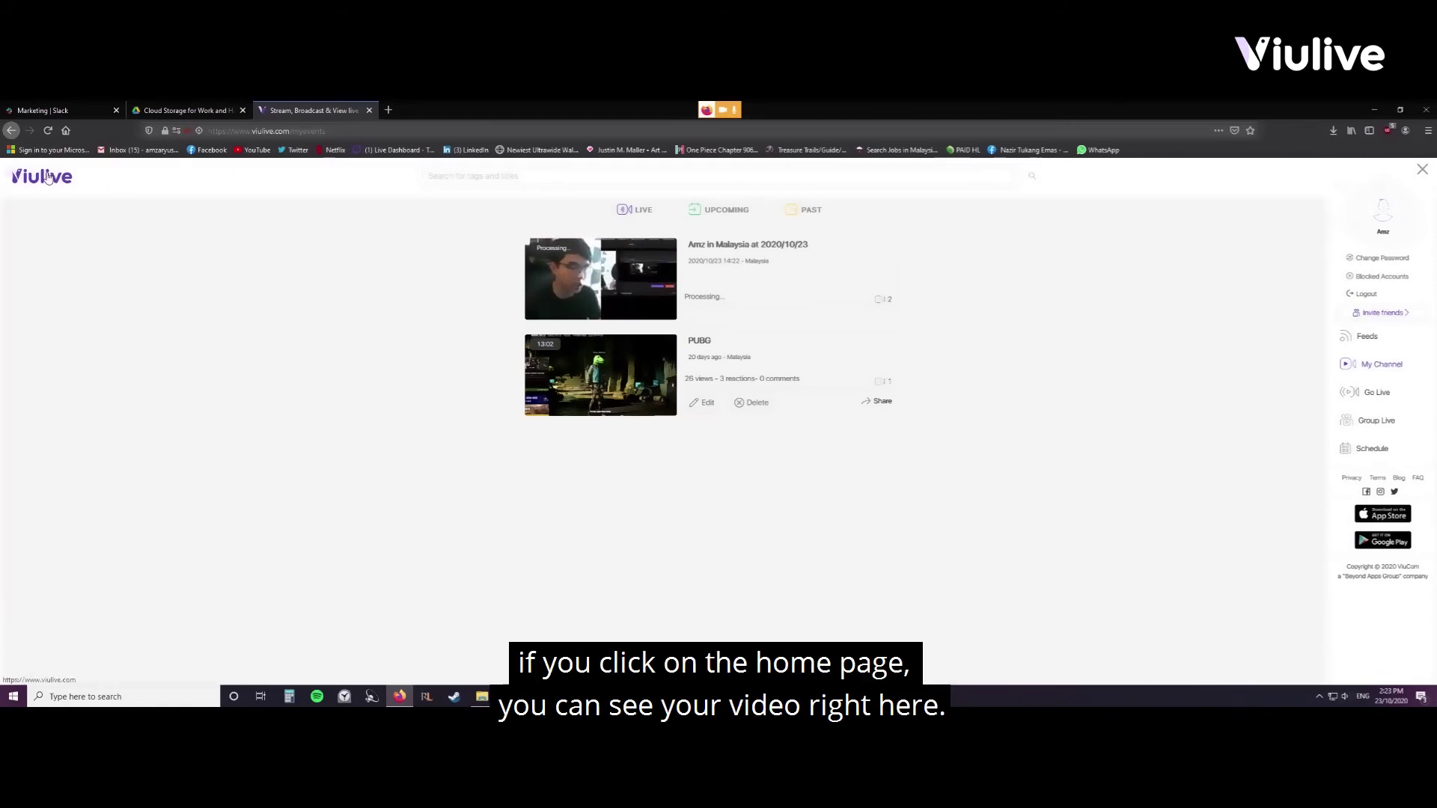
click(48, 186)
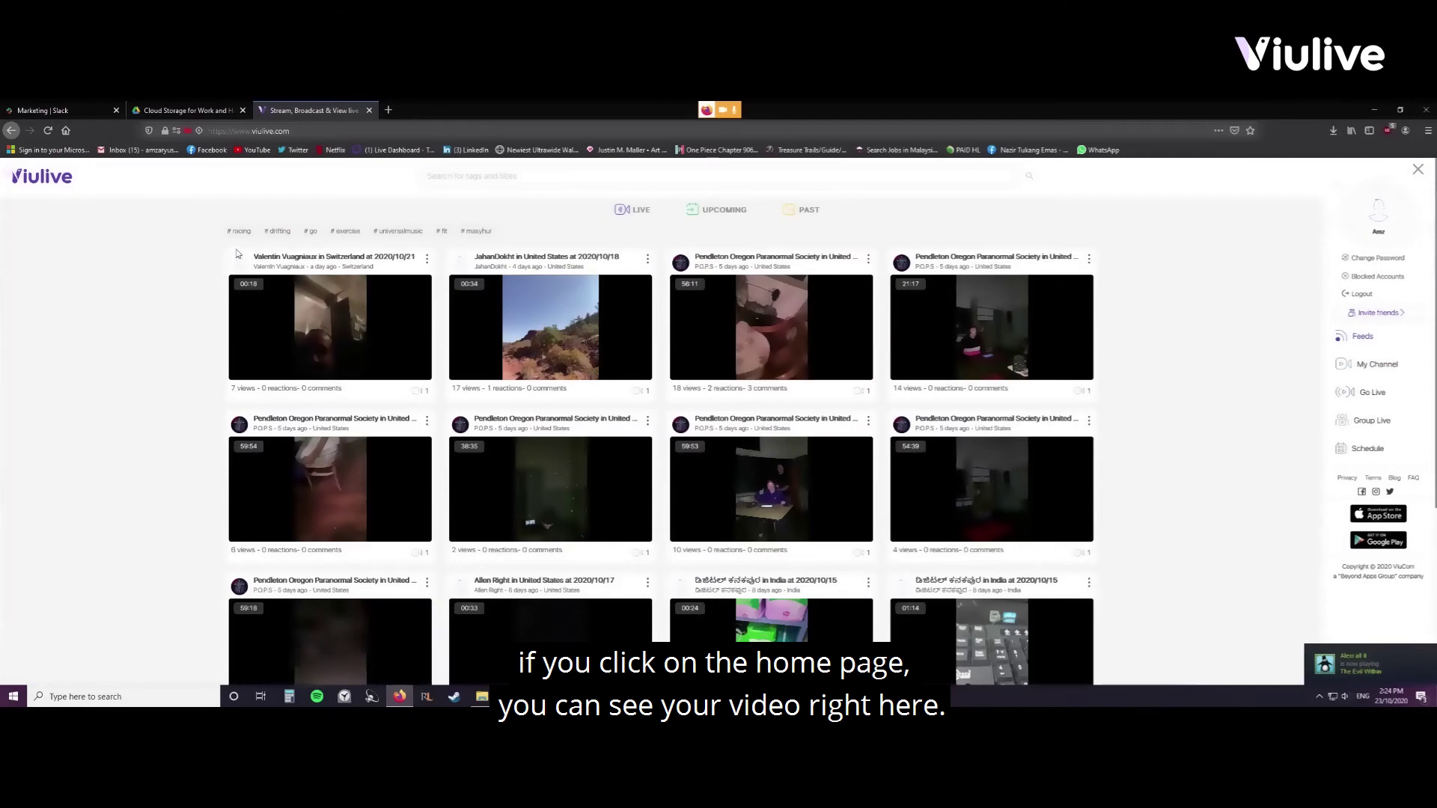
click(48, 131)
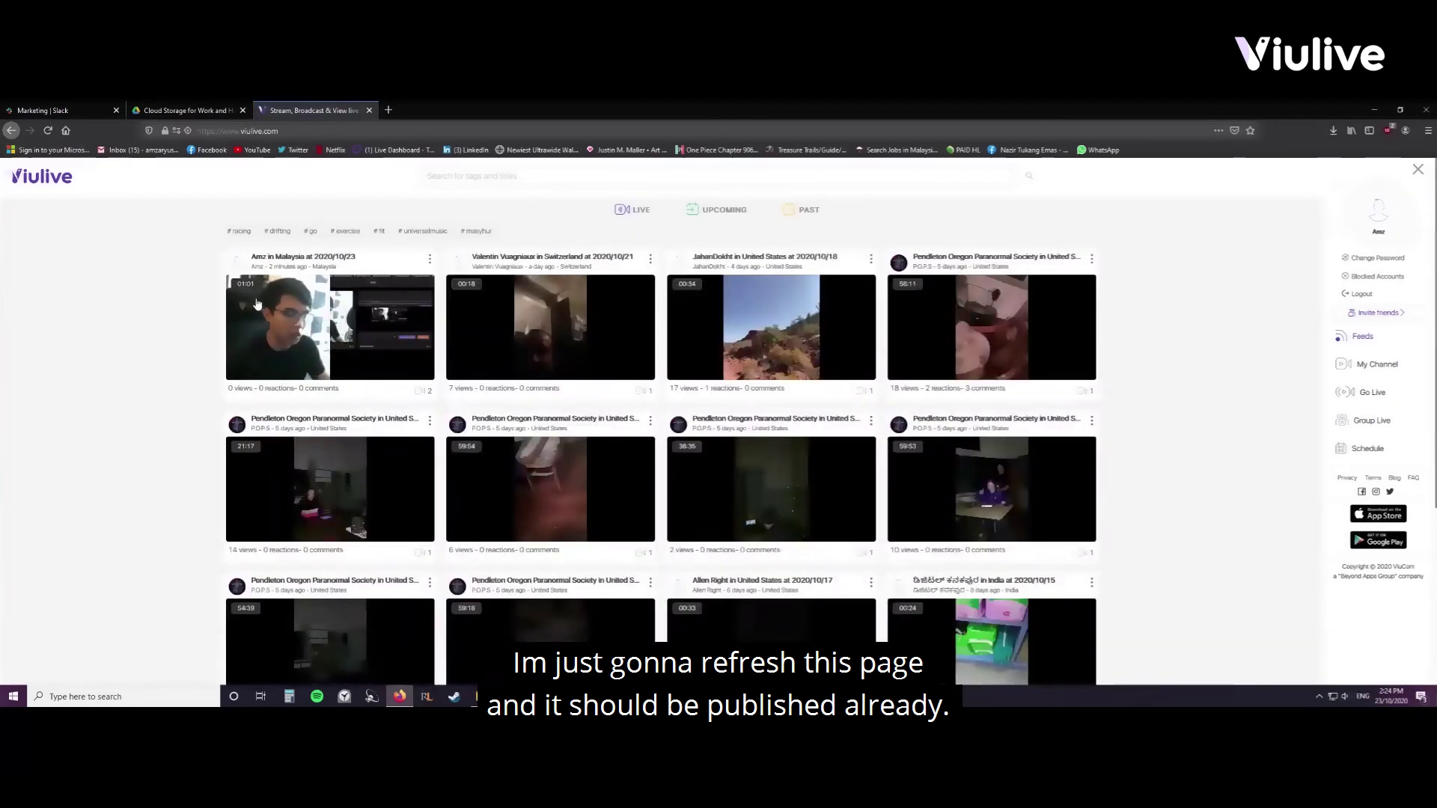
click(291, 343)
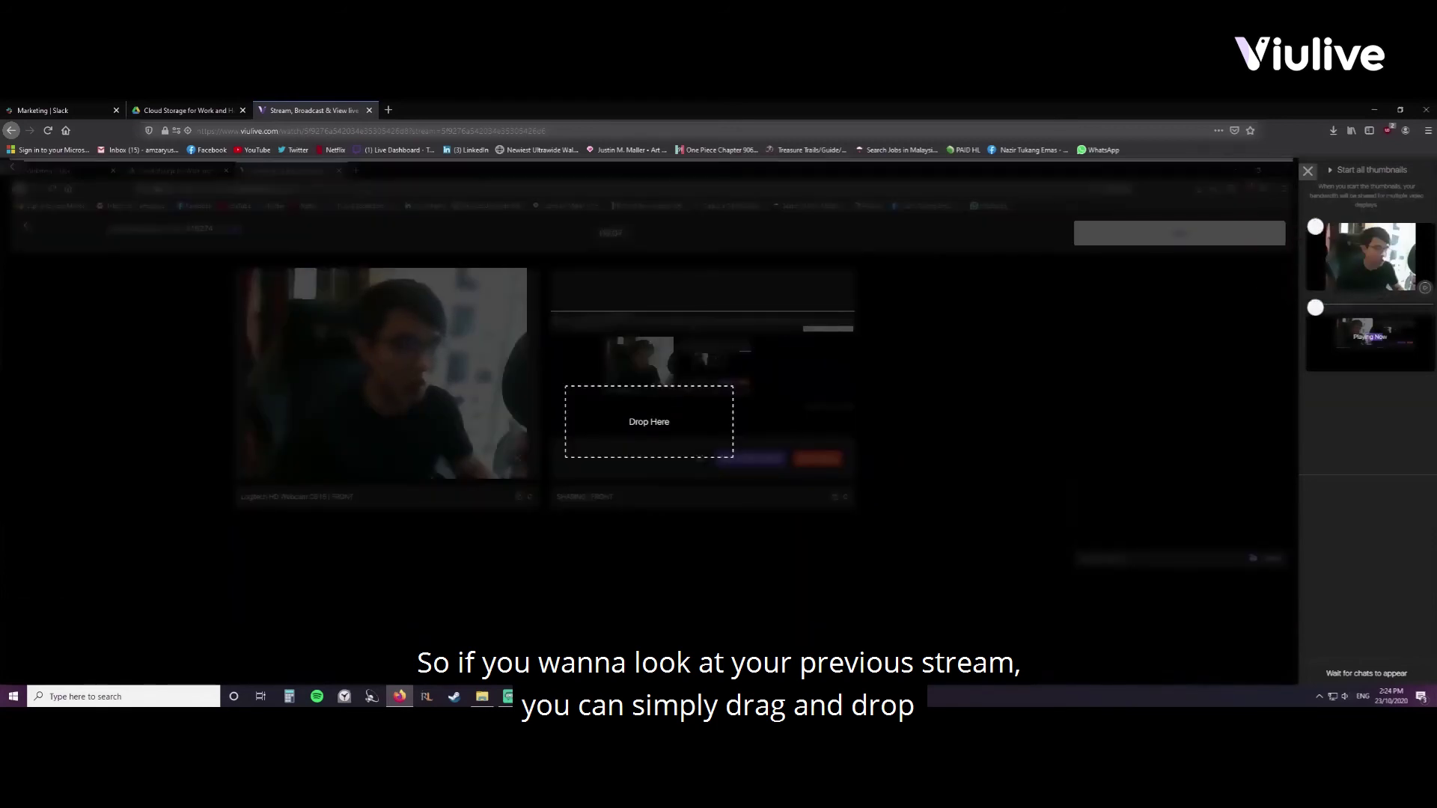
Load the recorded stream into the player, skip to 0:37 and toggle the thumbnails panel.
drag(1377, 262, 972, 333)
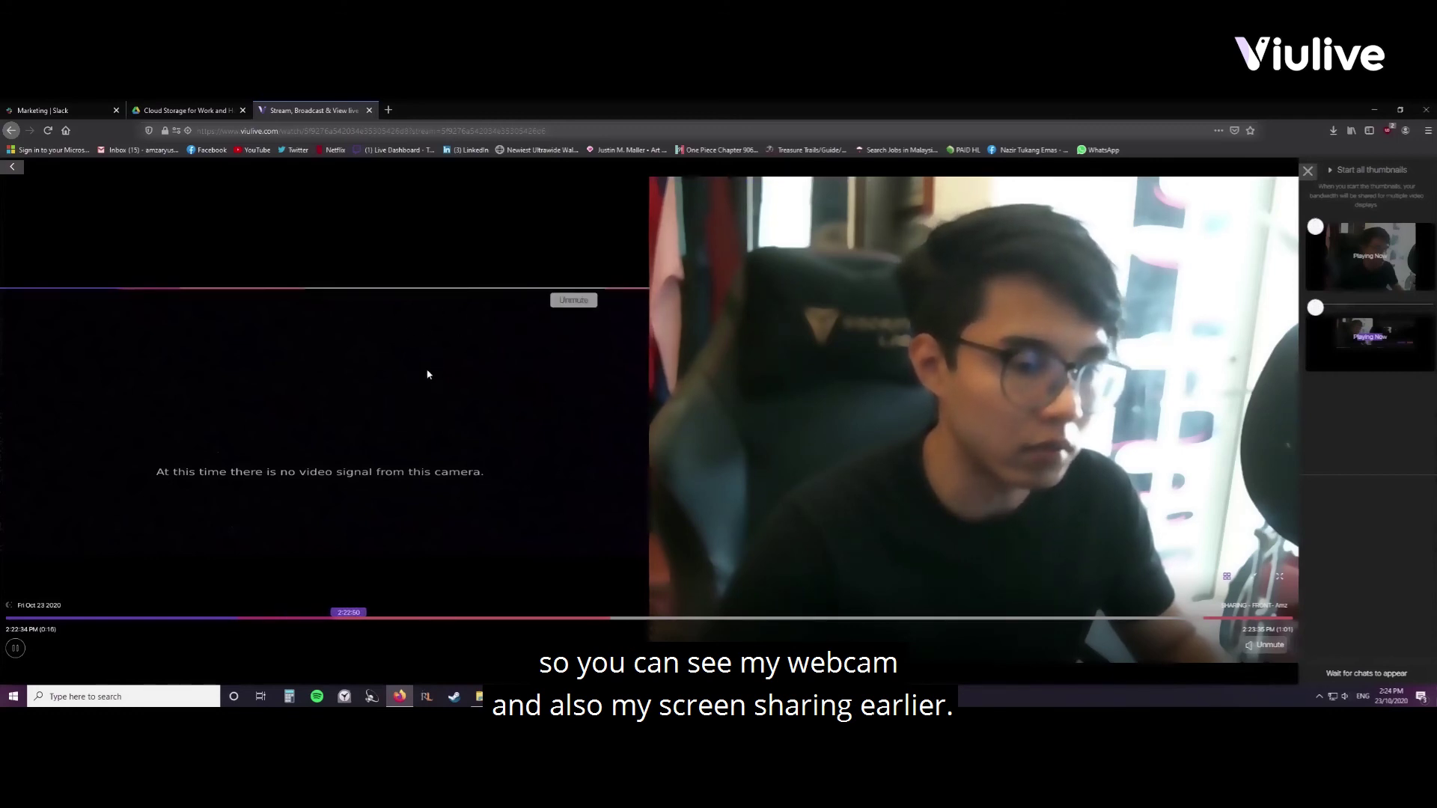
drag(759, 621, 799, 618)
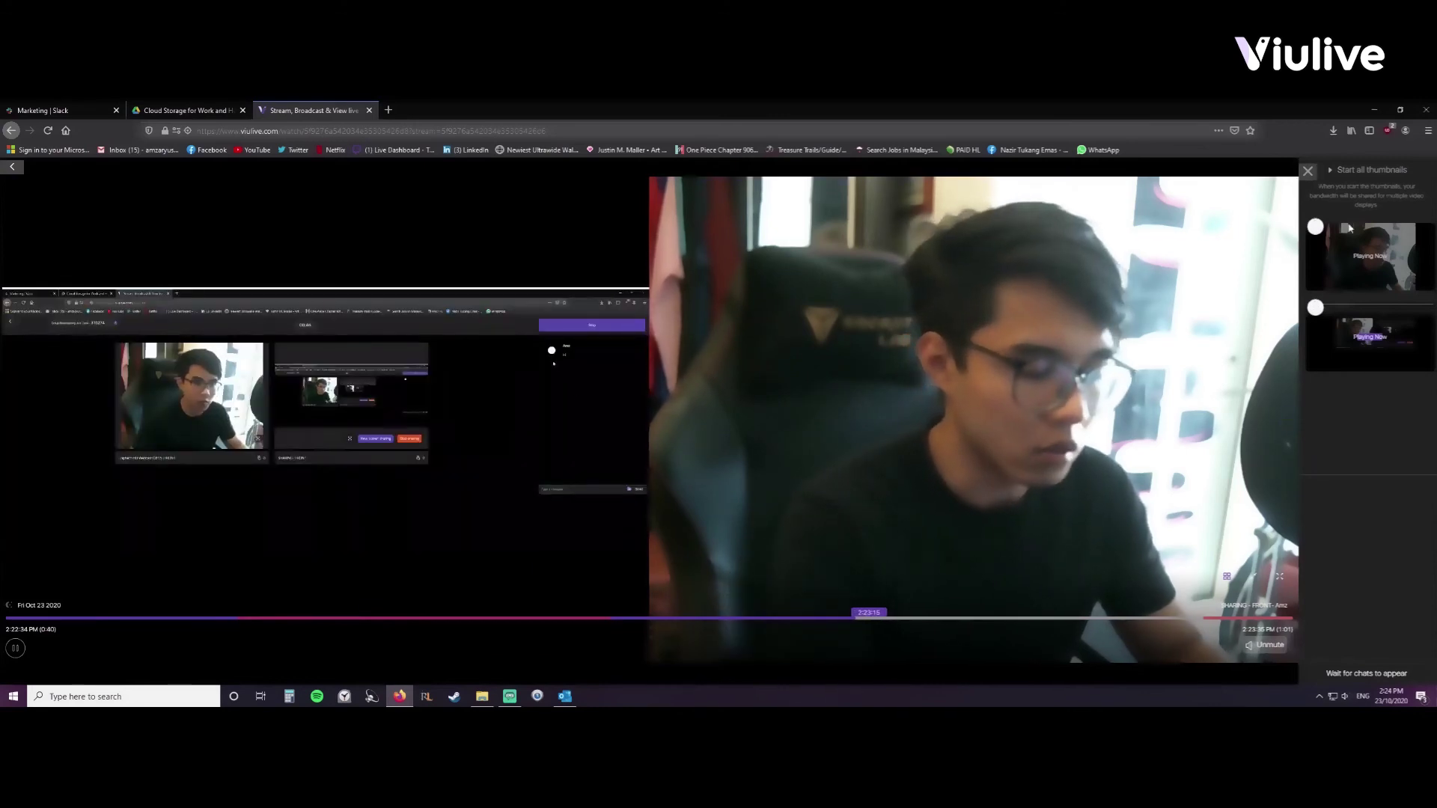
click(1307, 170)
click(1424, 172)
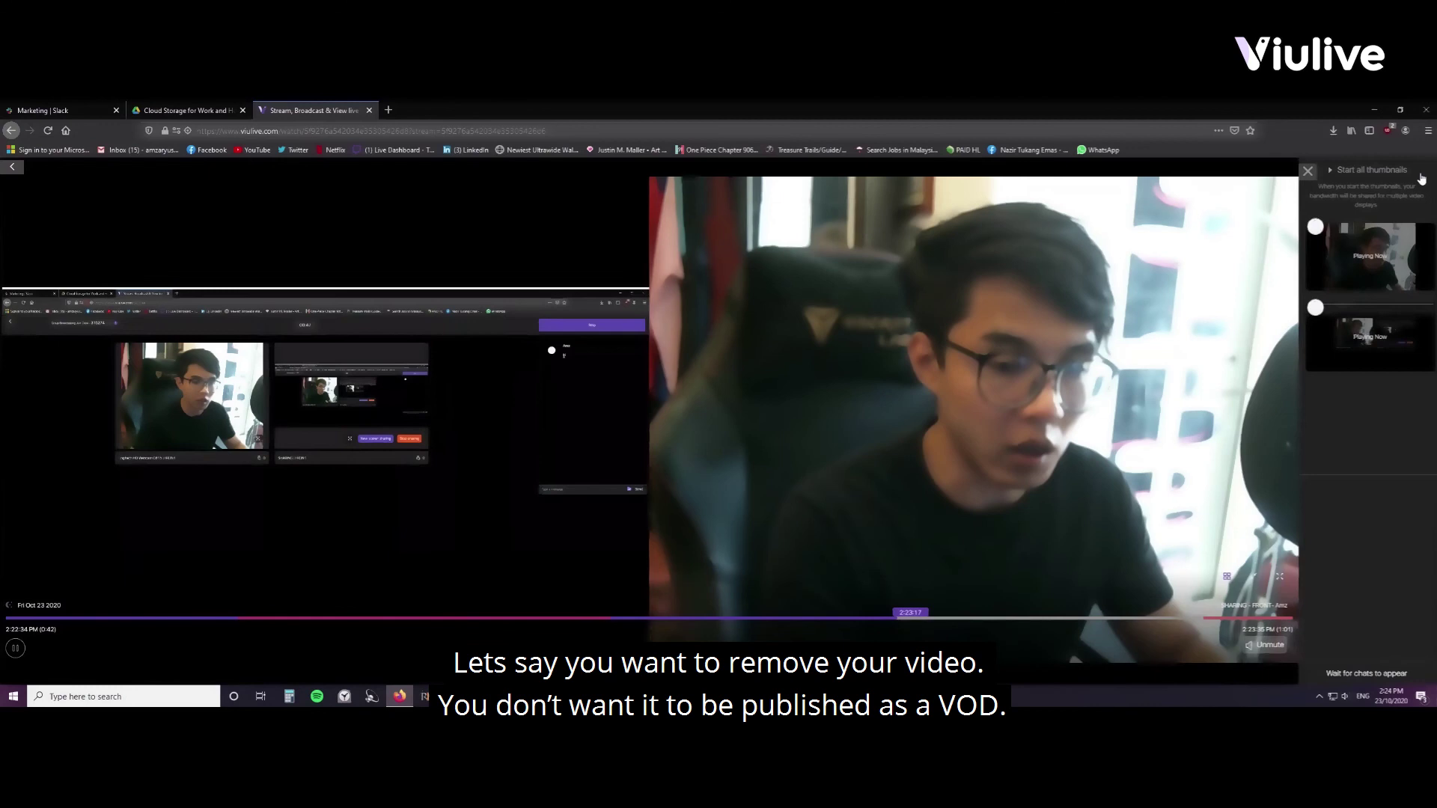
Delete the 2020/10/23 broadcast from My Channel, confirming the prompt.
click(13, 169)
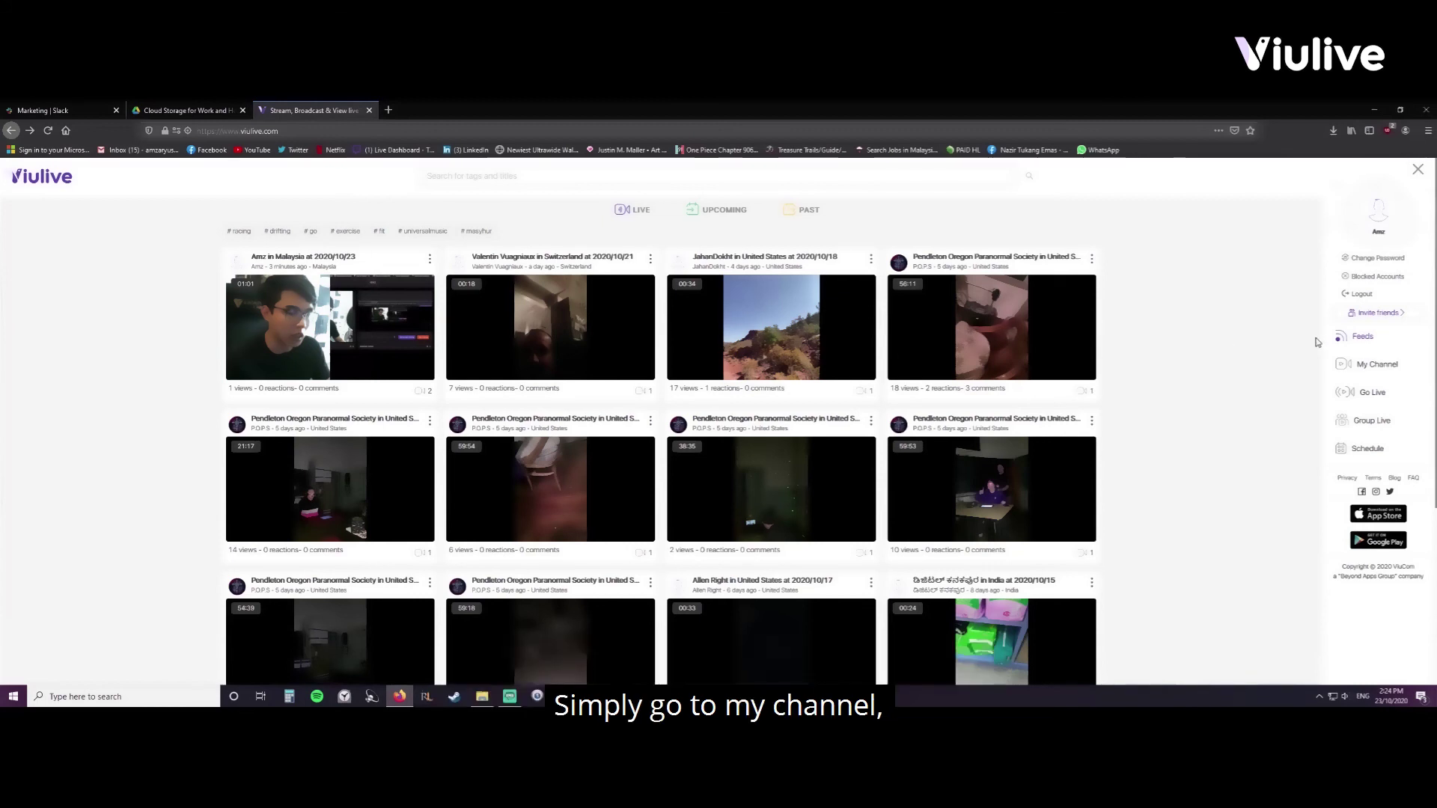
click(1369, 366)
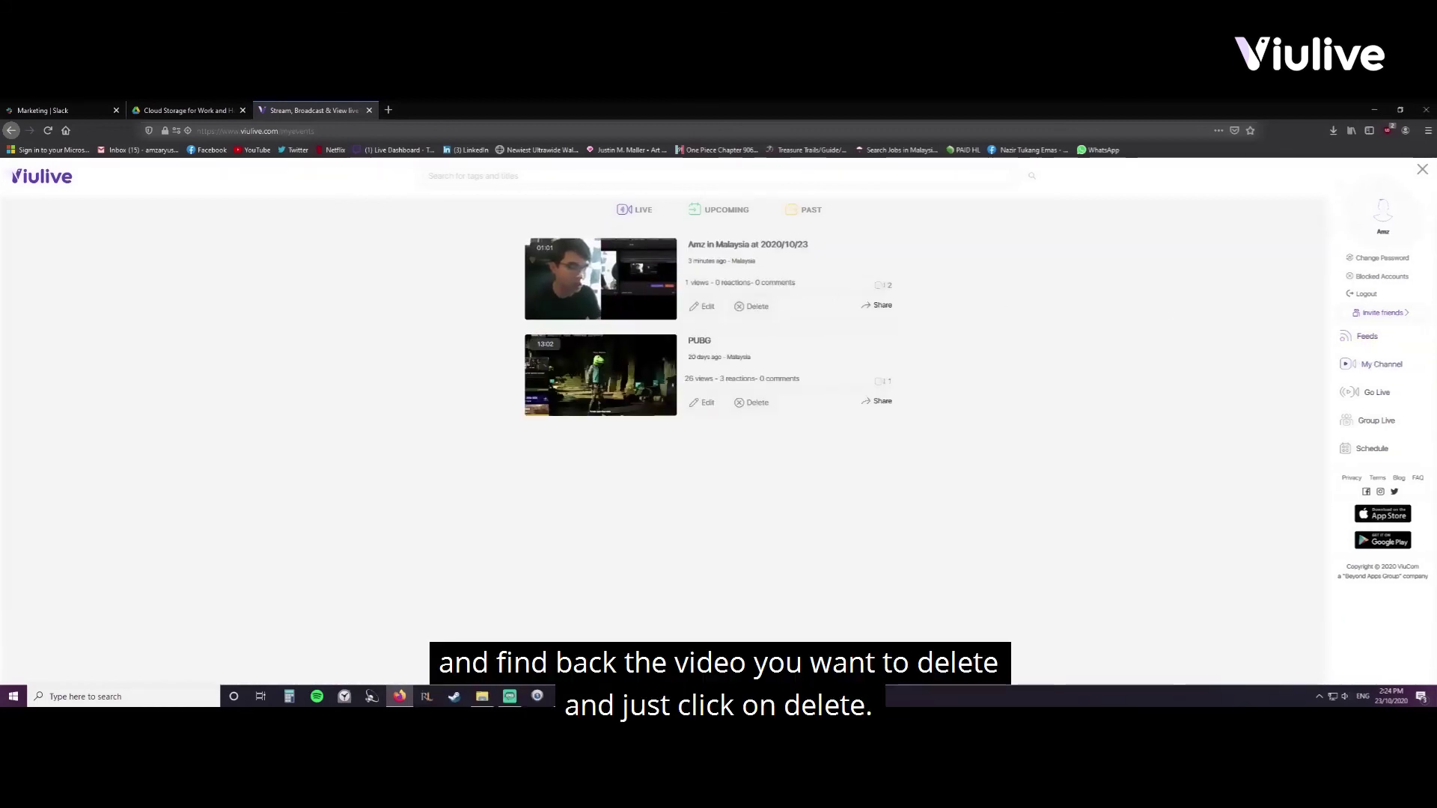
click(755, 309)
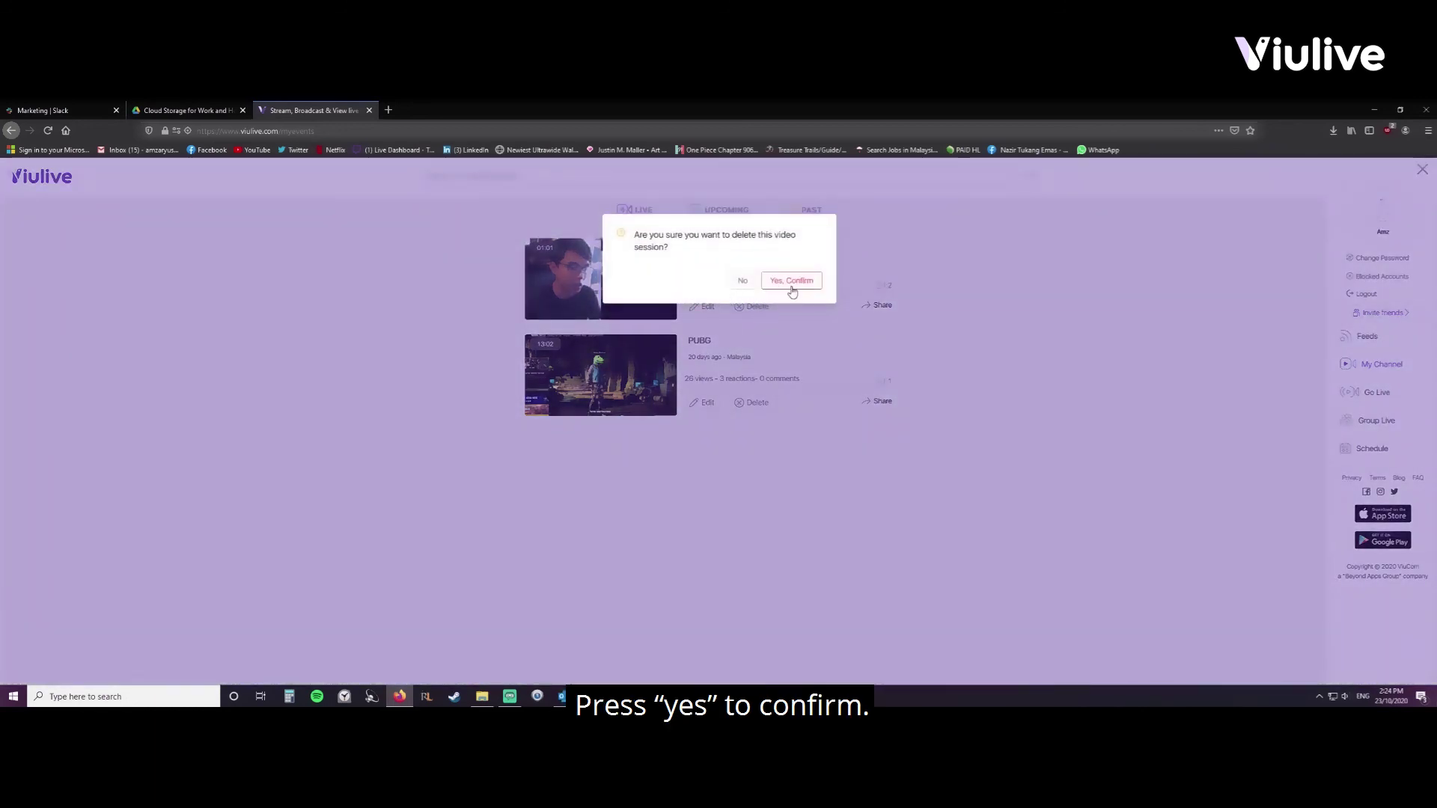
click(792, 290)
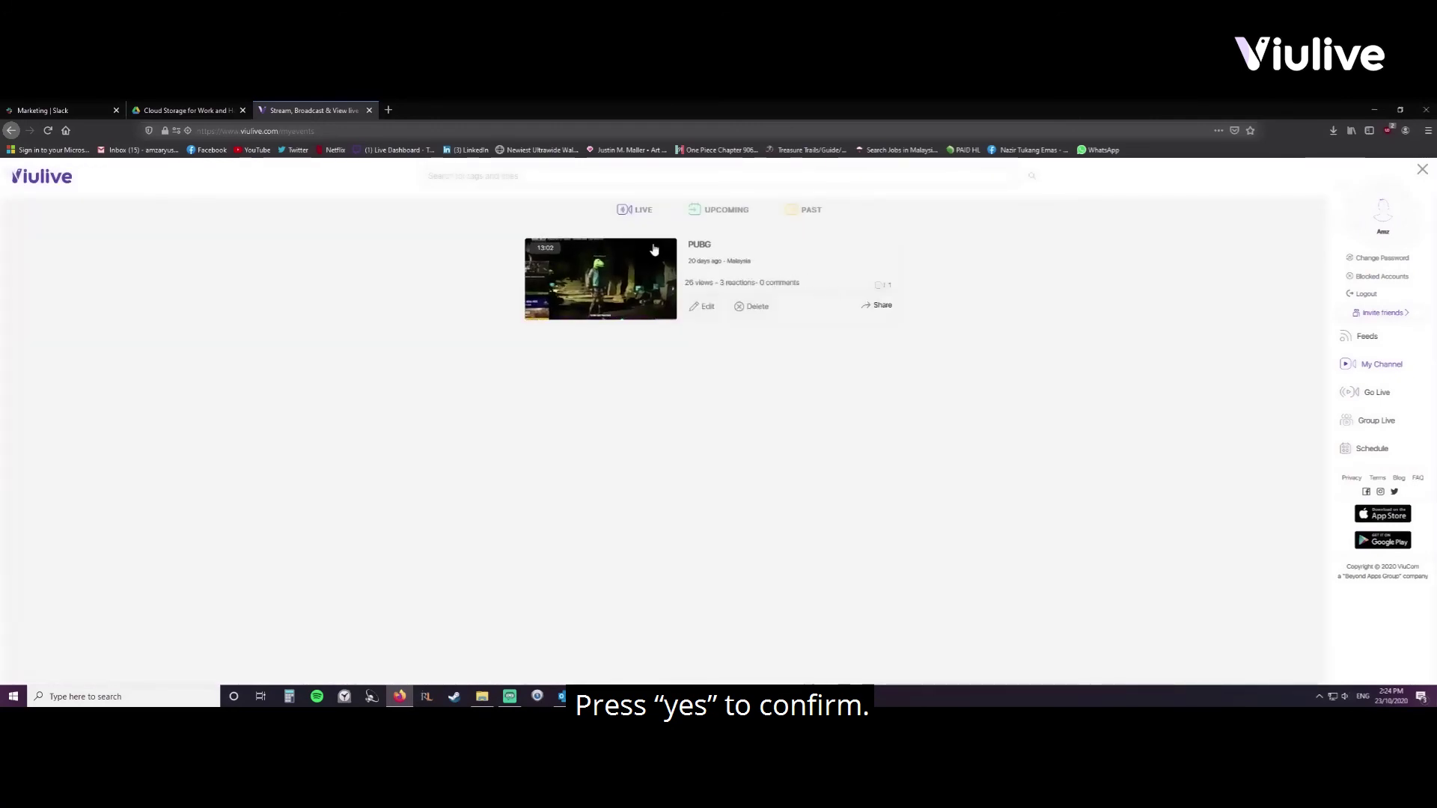
Return to the Viulive home feed by selecting the Viulive logo.
click(41, 177)
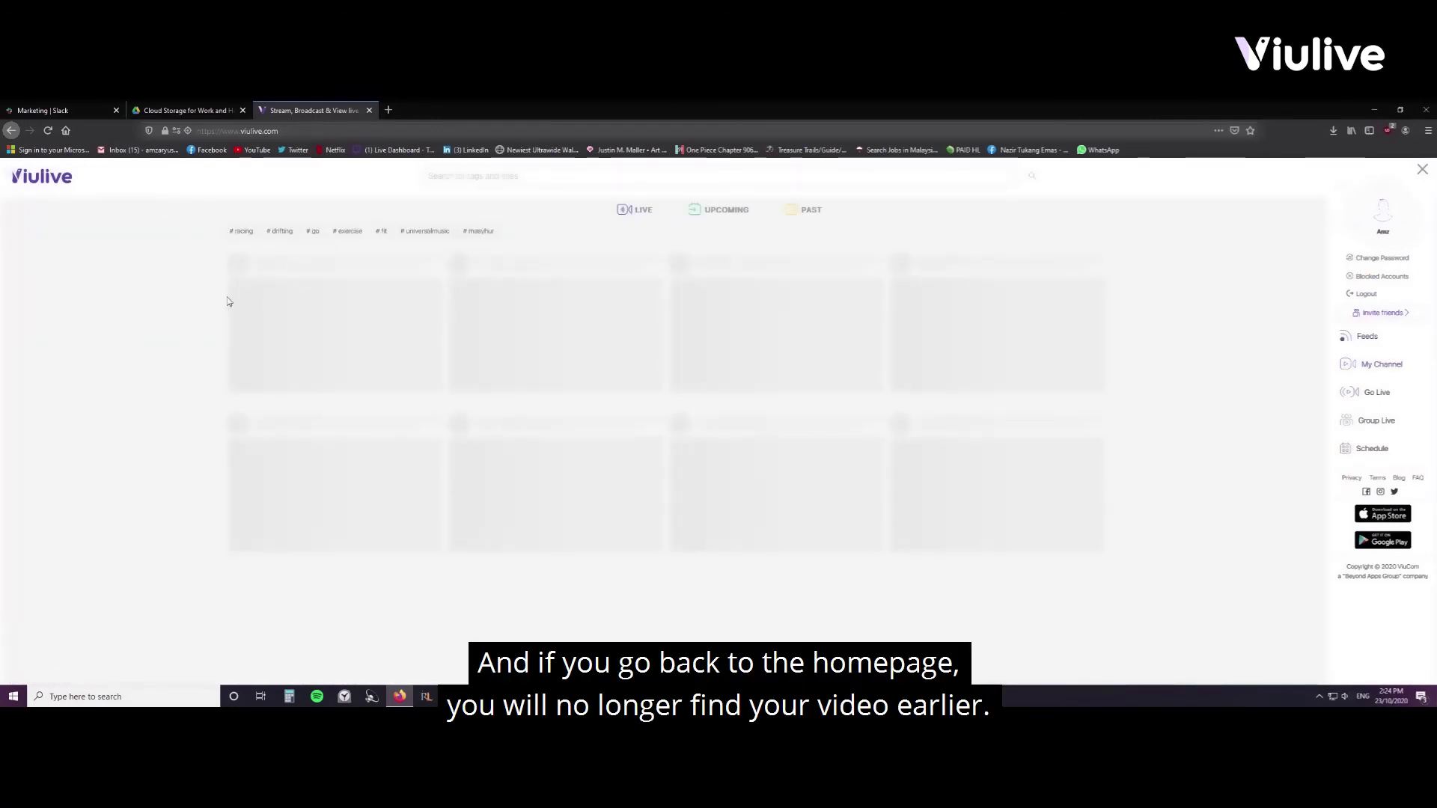